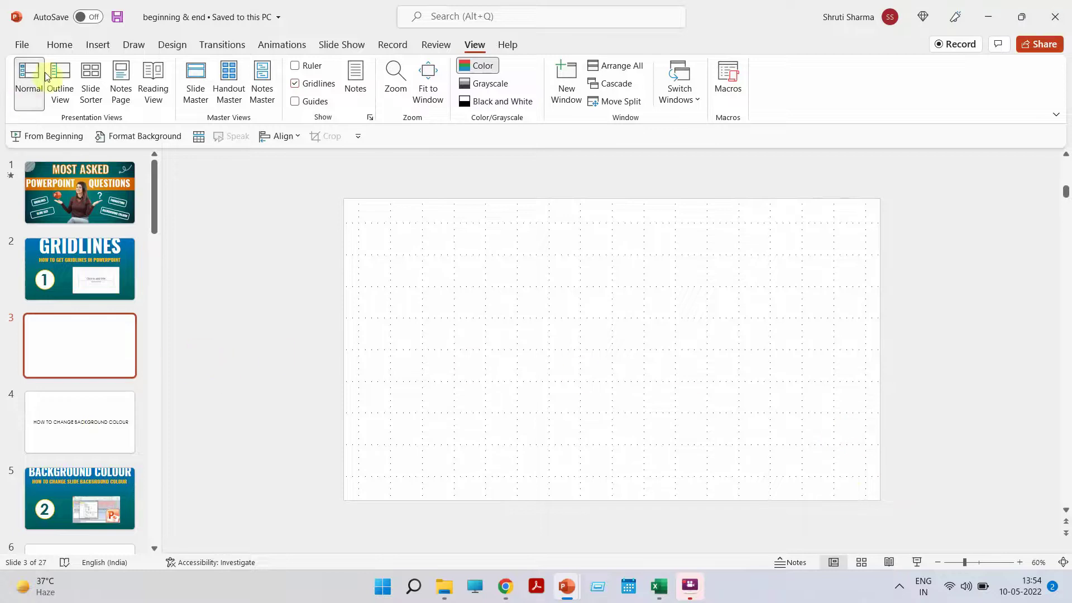
Draw an oval about 7.02 cm high and 6.53 cm wide in the left half of slide 3
left_click(90, 45)
left_click(225, 100)
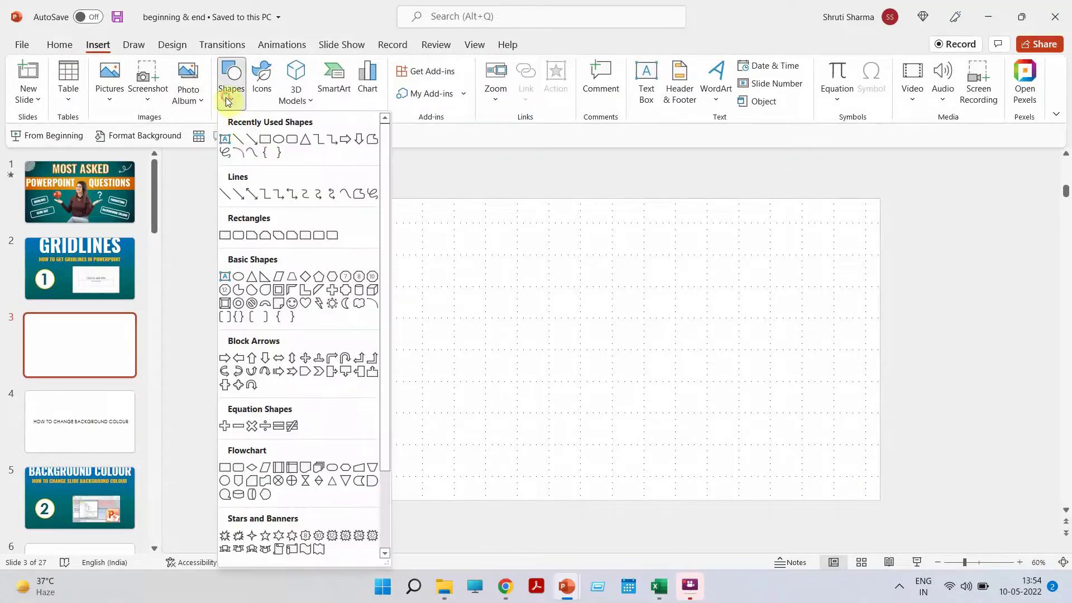
left_click(286, 151)
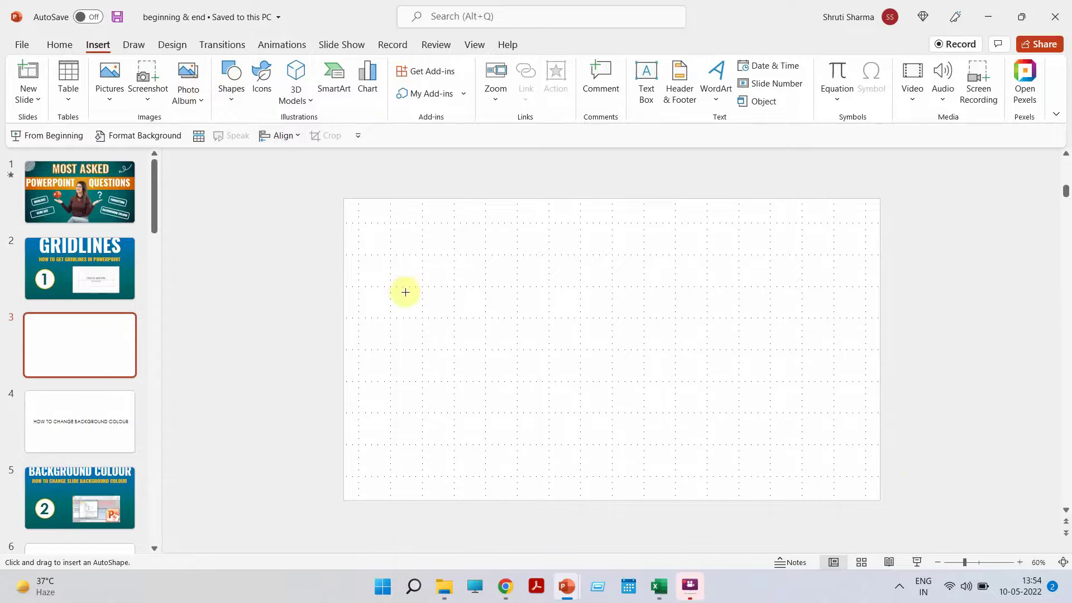
left_click_drag(407, 290, 513, 398)
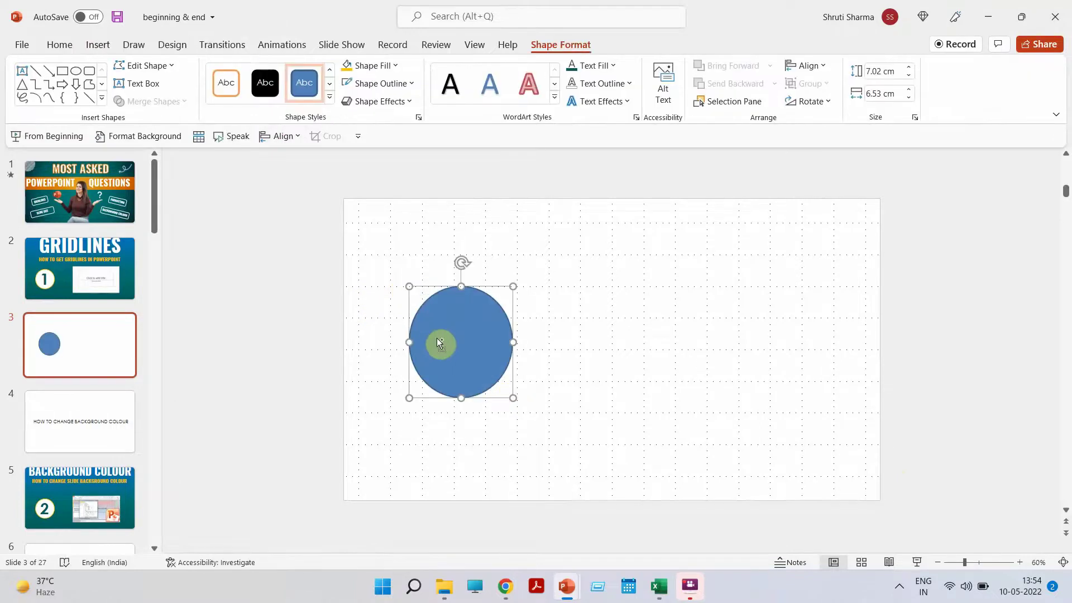
Duplicate the oval and place the copy to its right, level with the original and with a clear gap between them
key("ctrl+c")
key("ctrl+v")
left_click_drag(448, 348, 591, 346)
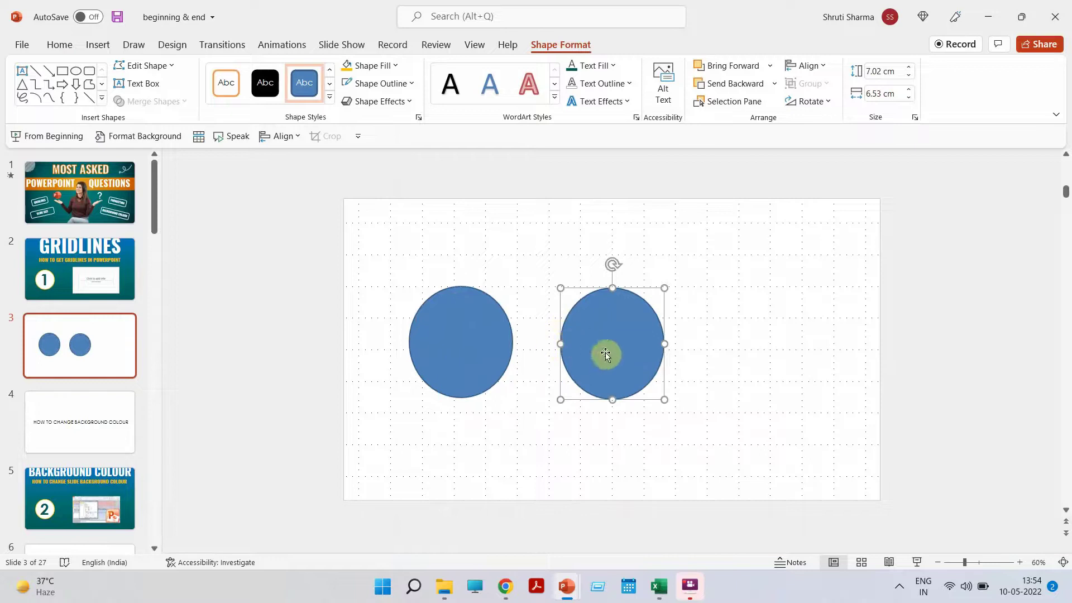
left_click_drag(602, 344, 672, 343)
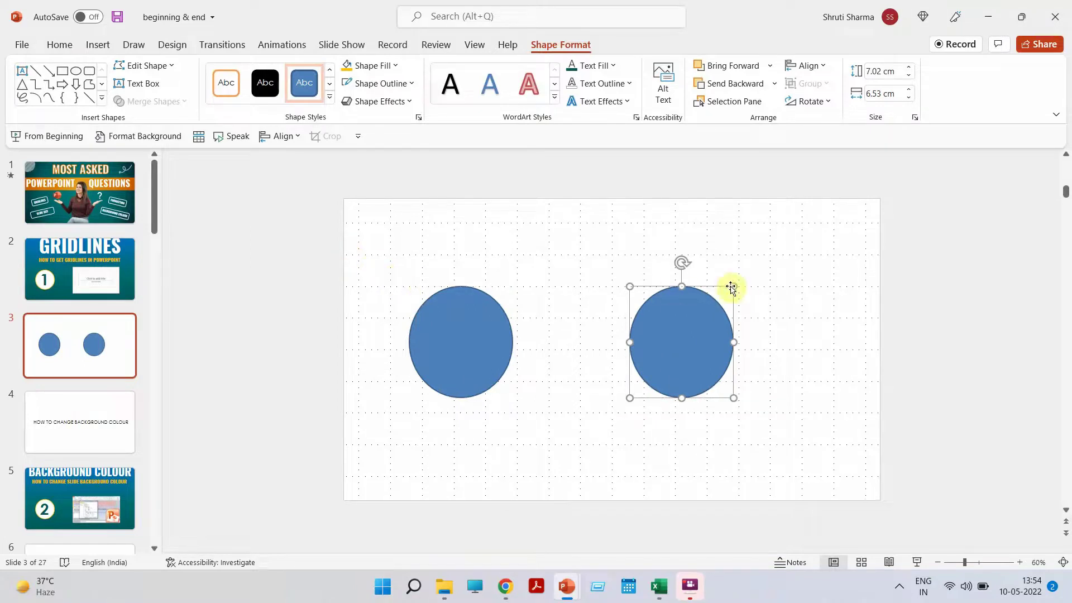
Delete both ovals from slide 3
left_click(938, 562)
left_click(937, 562)
left_click(938, 562)
left_click(938, 562)
left_click(937, 562)
left_click_drag(768, 442, 533, 319)
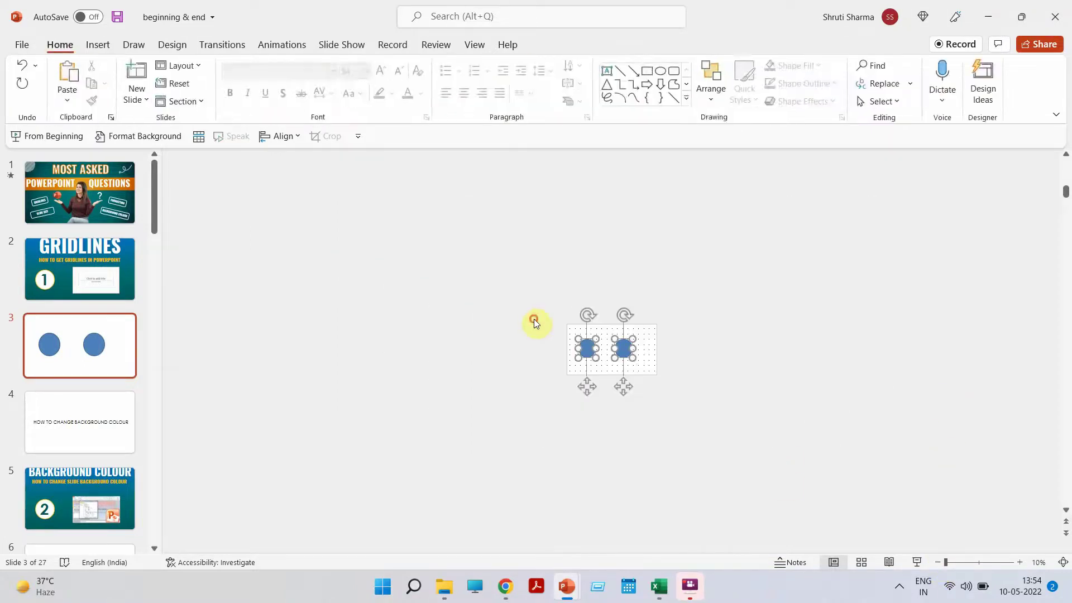
key("Delete")
Insert the human evolution picture on slide 3 and enlarge it to about 46.08 × 81.92 cm, extending beyond the slide edges
left_click(97, 44)
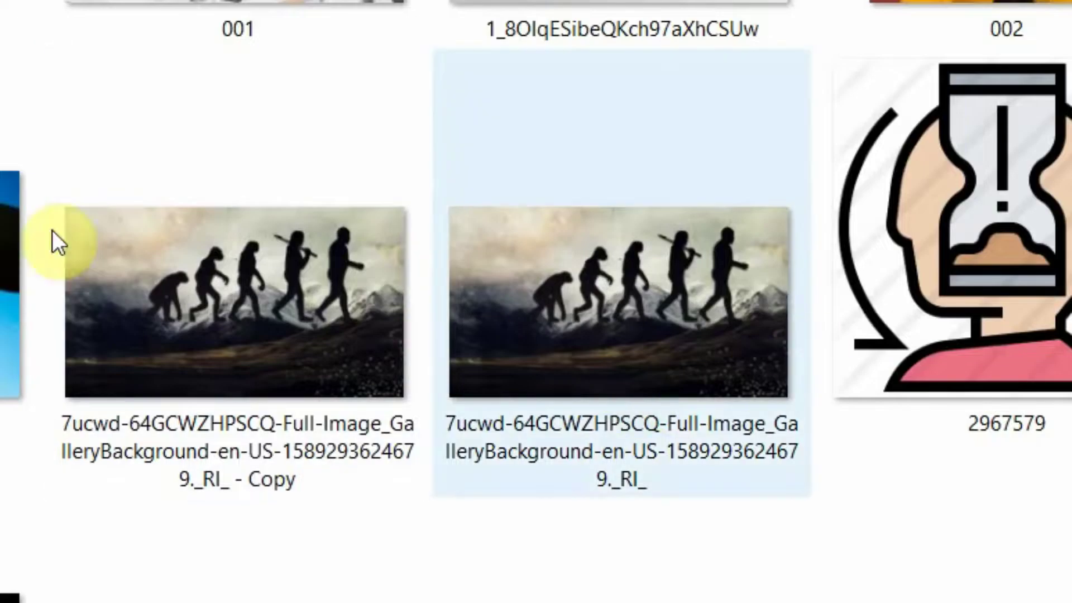
left_click(240, 332)
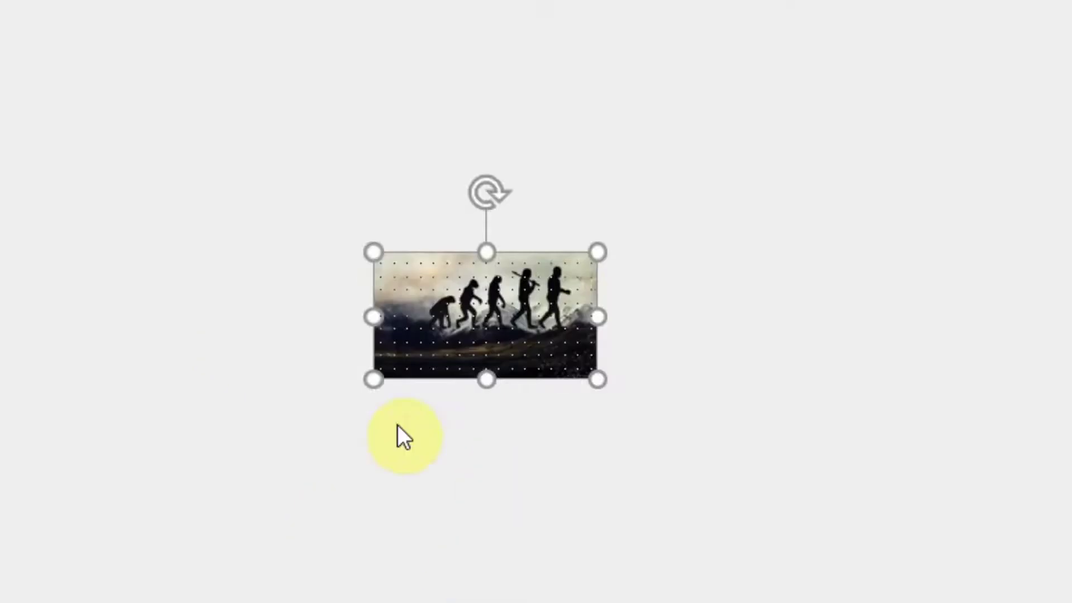
left_click_drag(372, 381, 50, 438)
left_click_drag(404, 497, 439, 465)
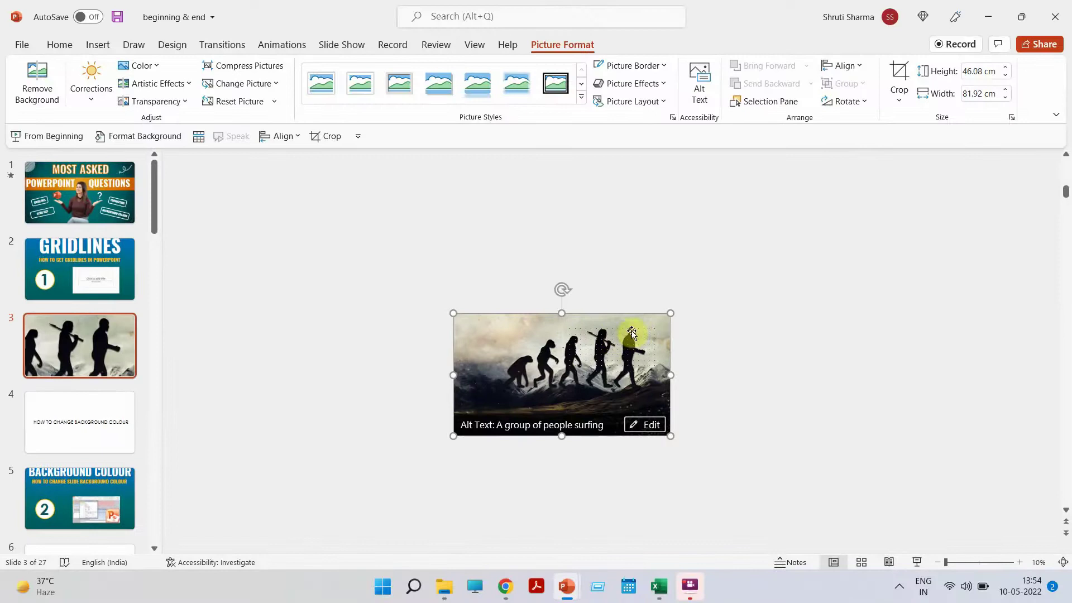
Preview slide 3 as a slide show and shrink the evolution picture to about 21.91 × 38.95 cm, centred over the slide
left_click(917, 562)
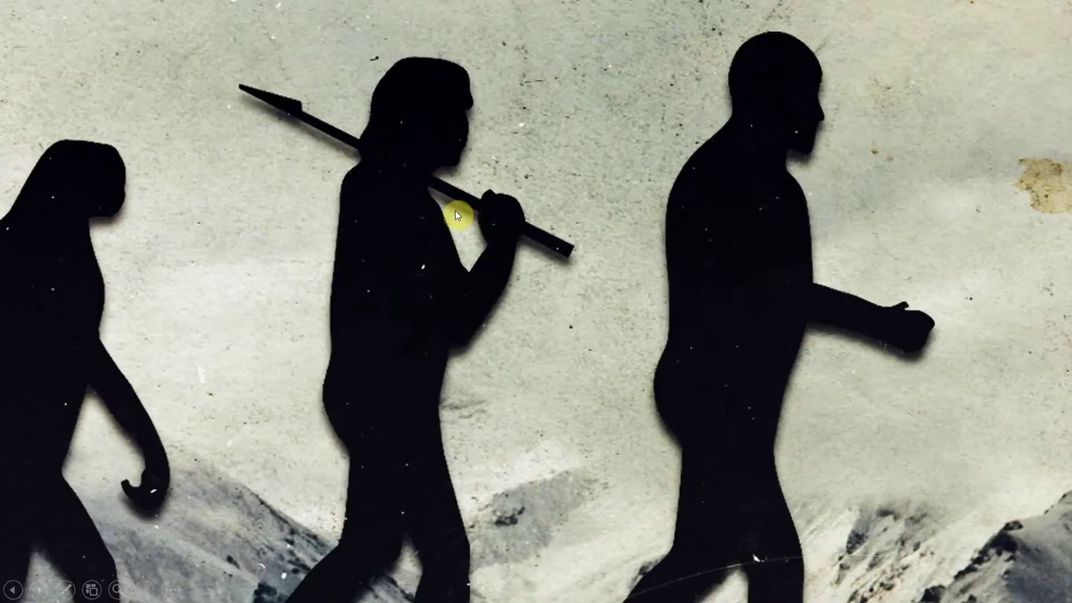
key("Escape")
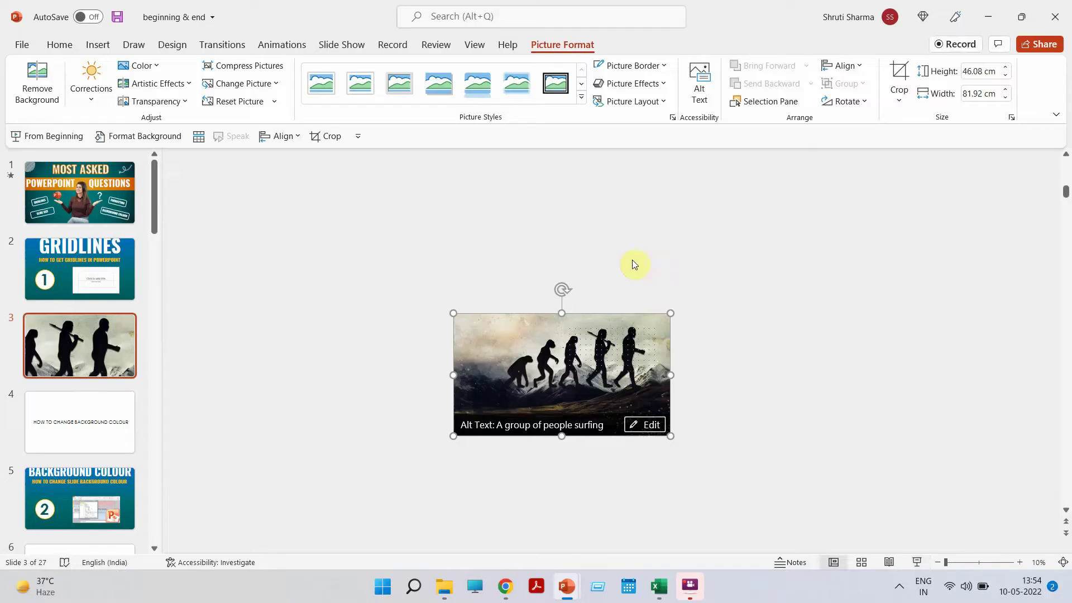
left_click(1021, 562)
left_click(1021, 562)
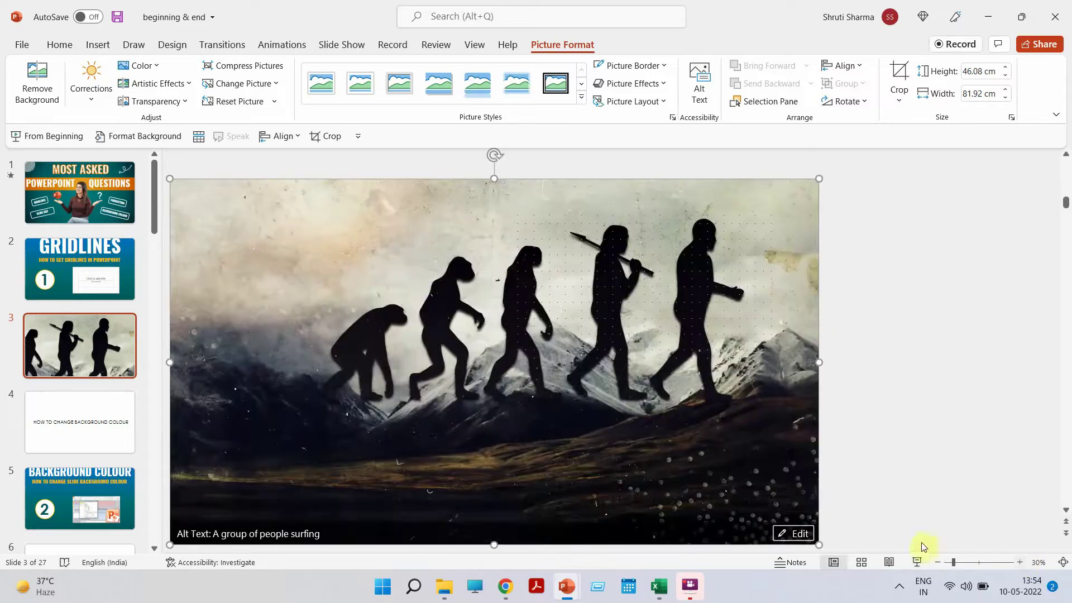
left_click(938, 562)
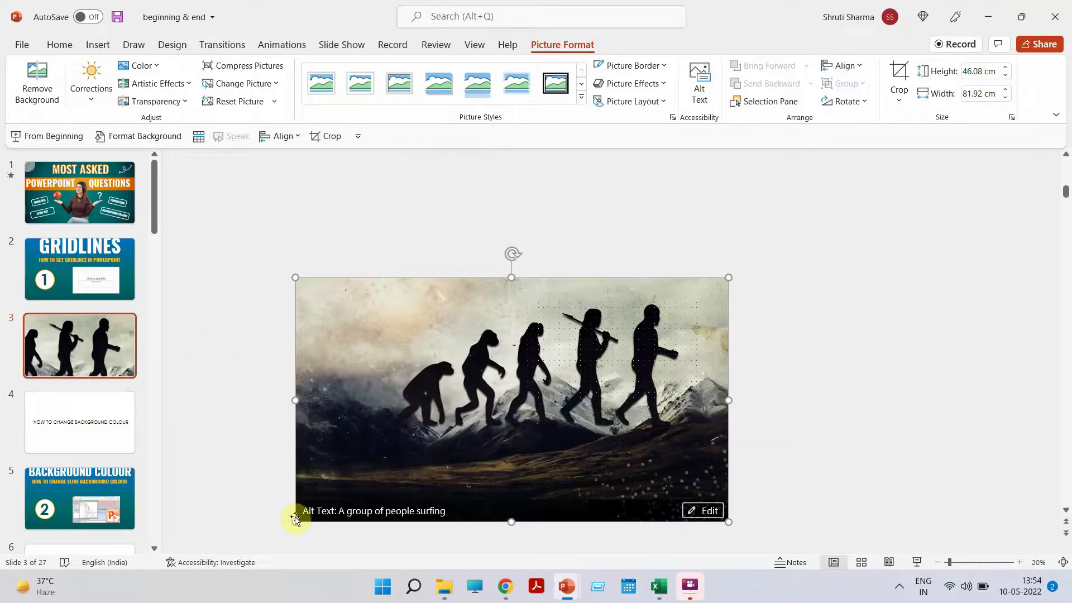
left_click_drag(296, 520, 524, 388)
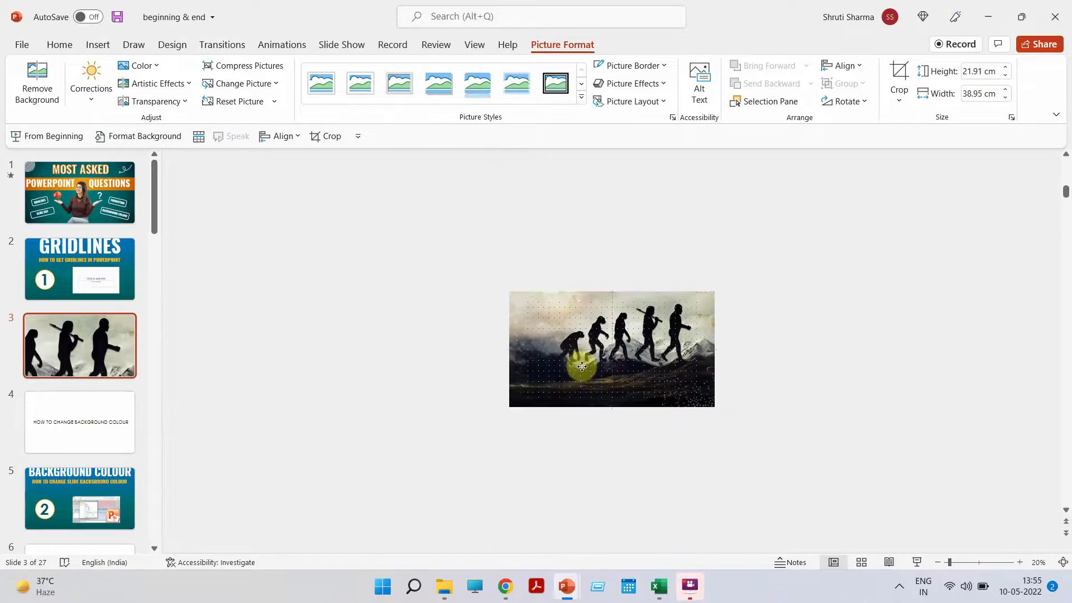
left_click(371, 217)
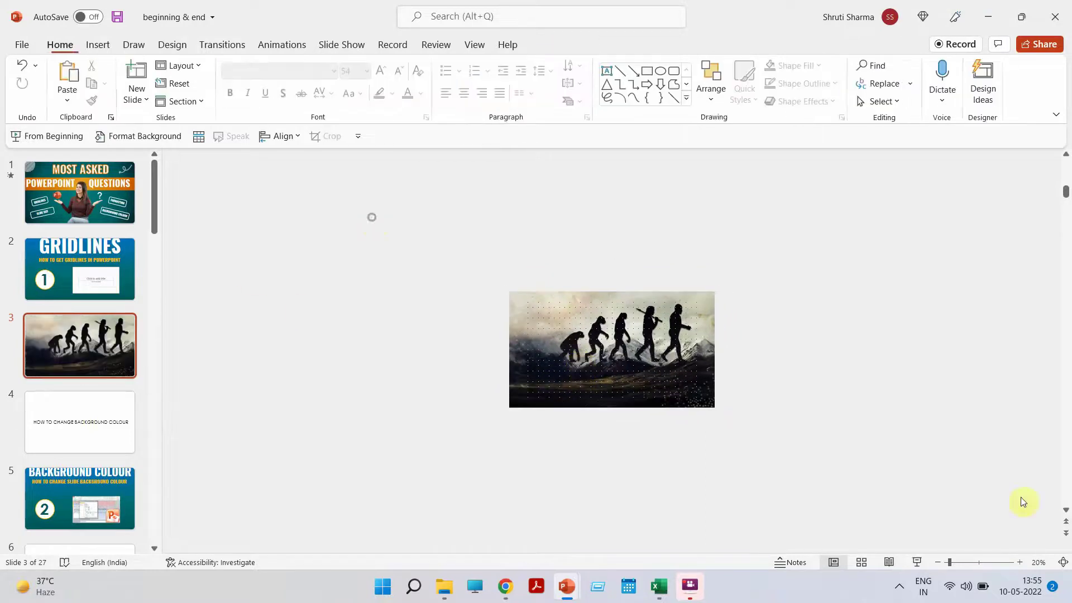
Turn off the gridlines display
left_click(1019, 562)
left_click(1019, 562)
left_click(1019, 562)
left_click(1019, 562)
left_click(474, 44)
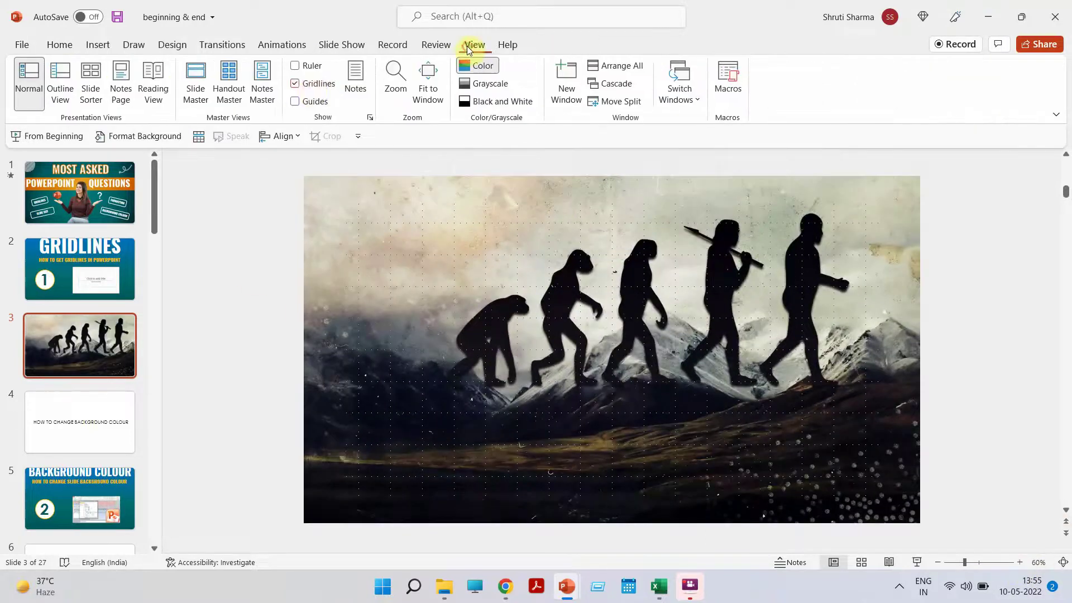
left_click(296, 88)
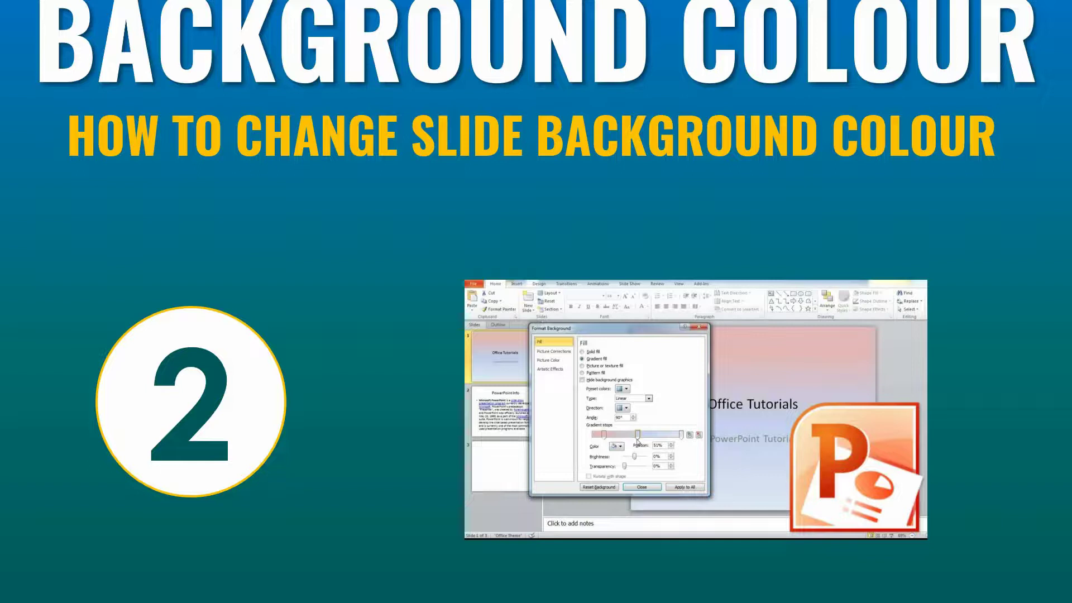
Exit the slide show and give blank slide 6 a solid blue background from the standard colors
key("Escape")
scroll(68, 402, "down", 3)
left_click(69, 380)
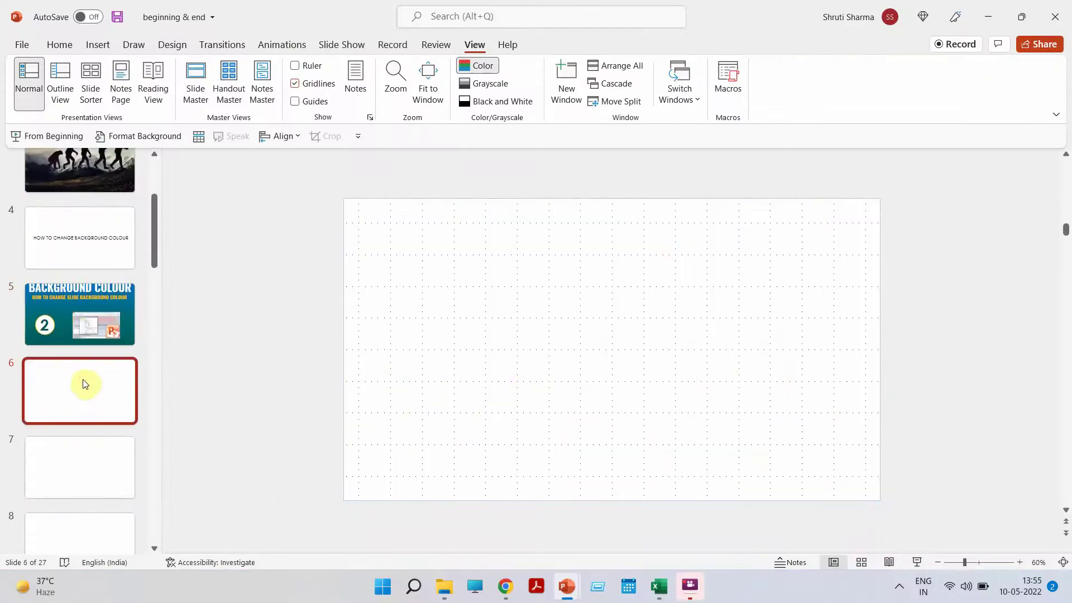
right_click(534, 273)
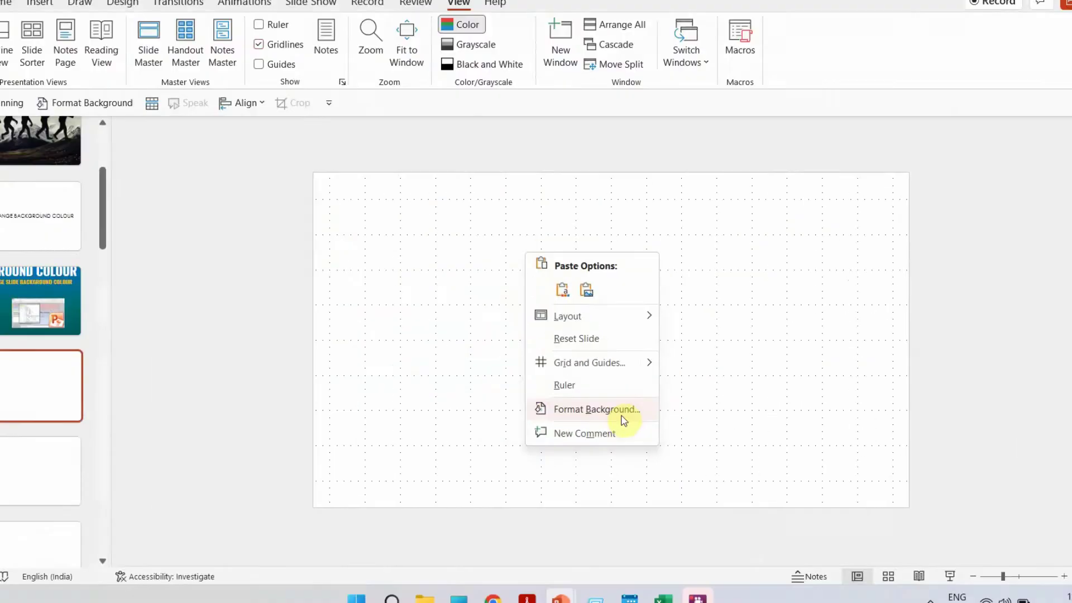
left_click(621, 417)
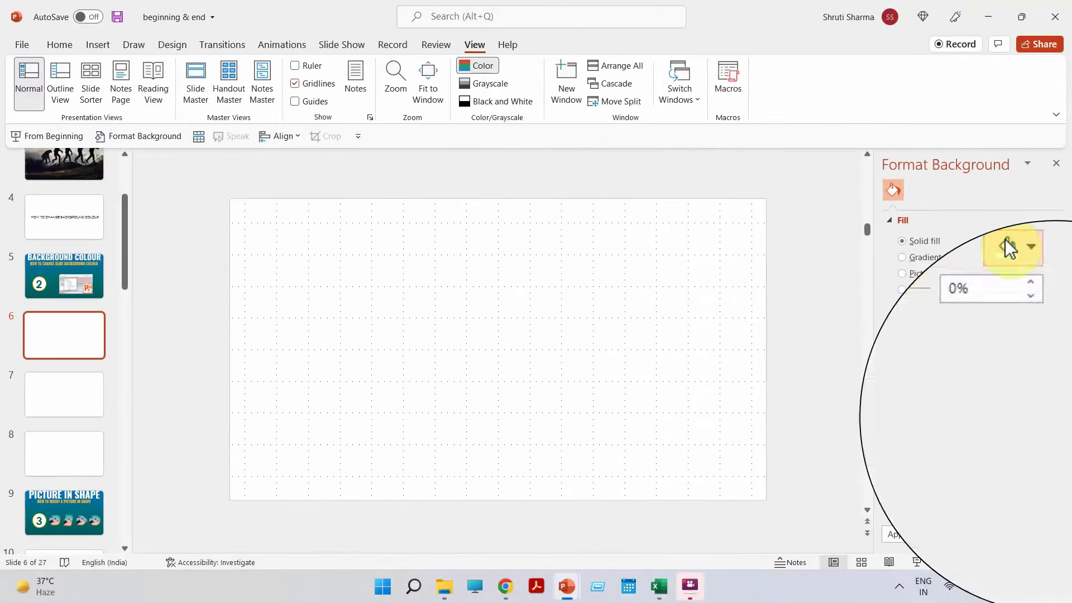
left_click(1004, 245)
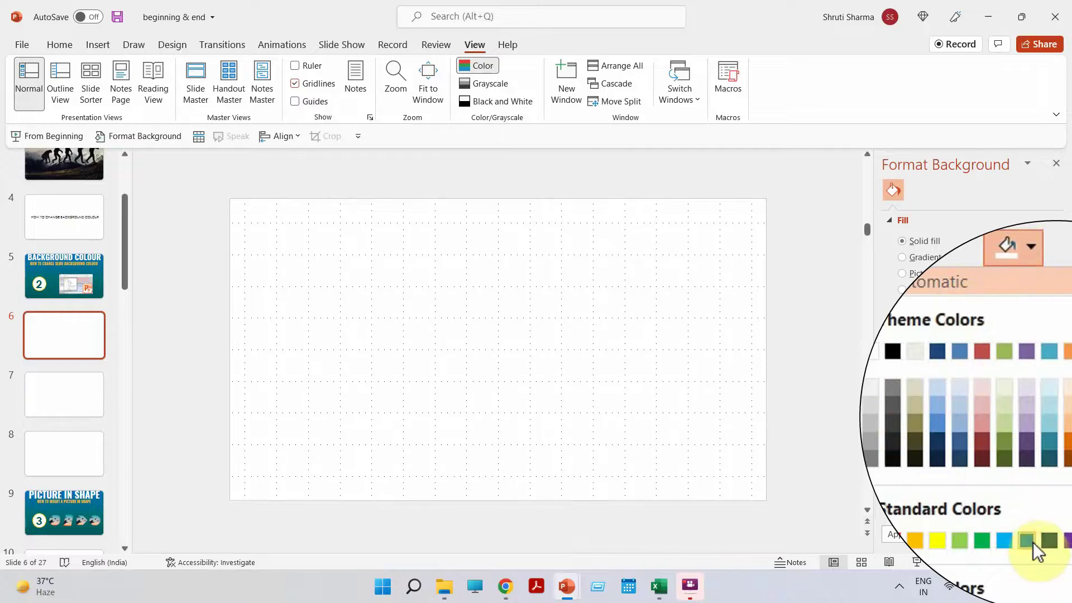
left_click(1031, 540)
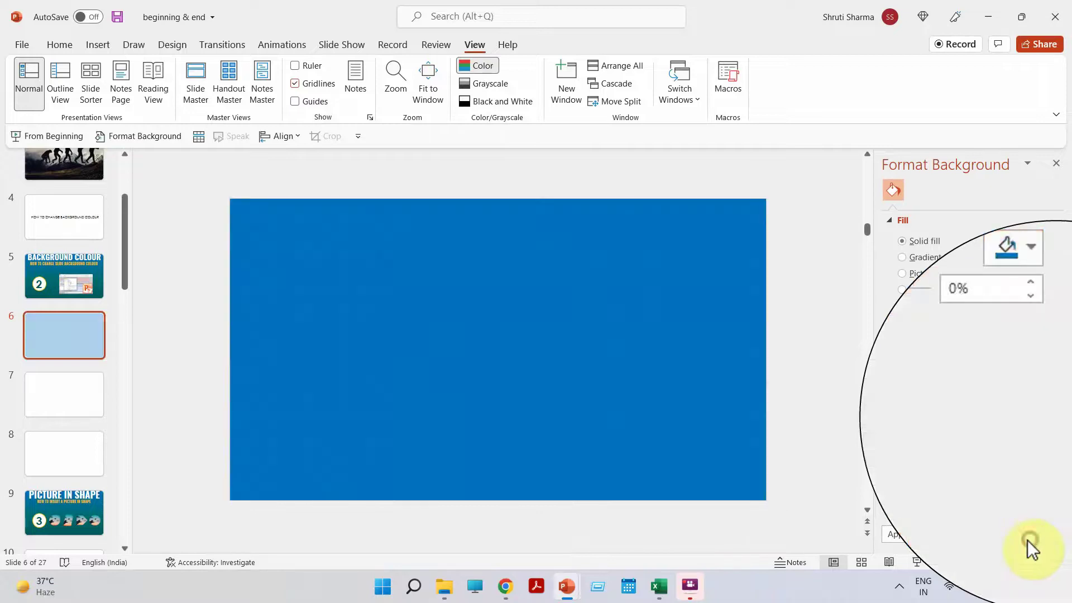
Try purple and dark orange as slide 6's solid background color, and settle on light gray
left_click(1020, 265)
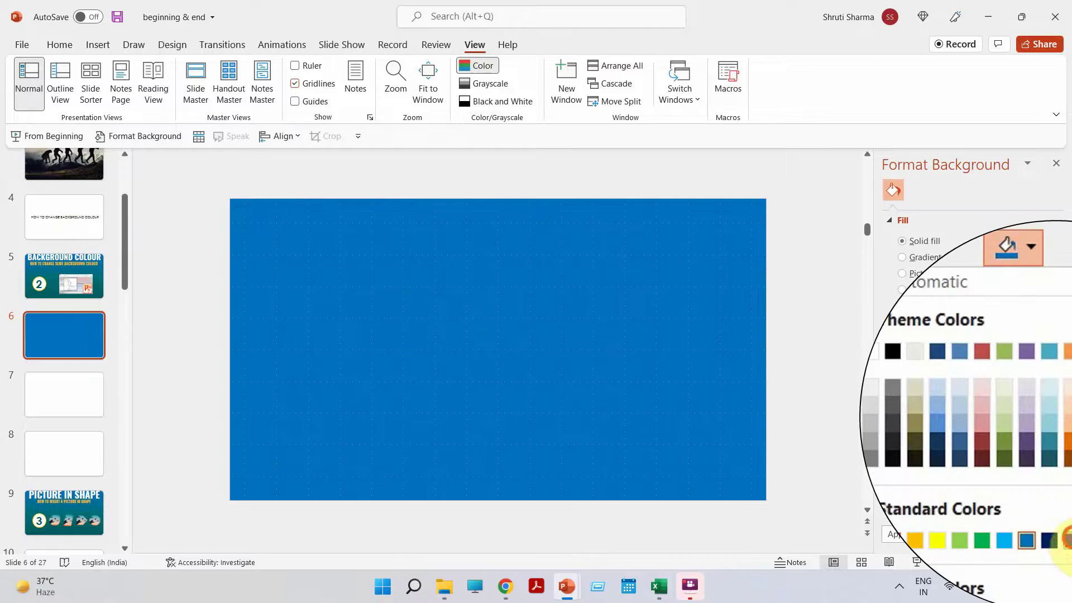
left_click(1066, 540)
left_click(1027, 267)
left_click(1065, 459)
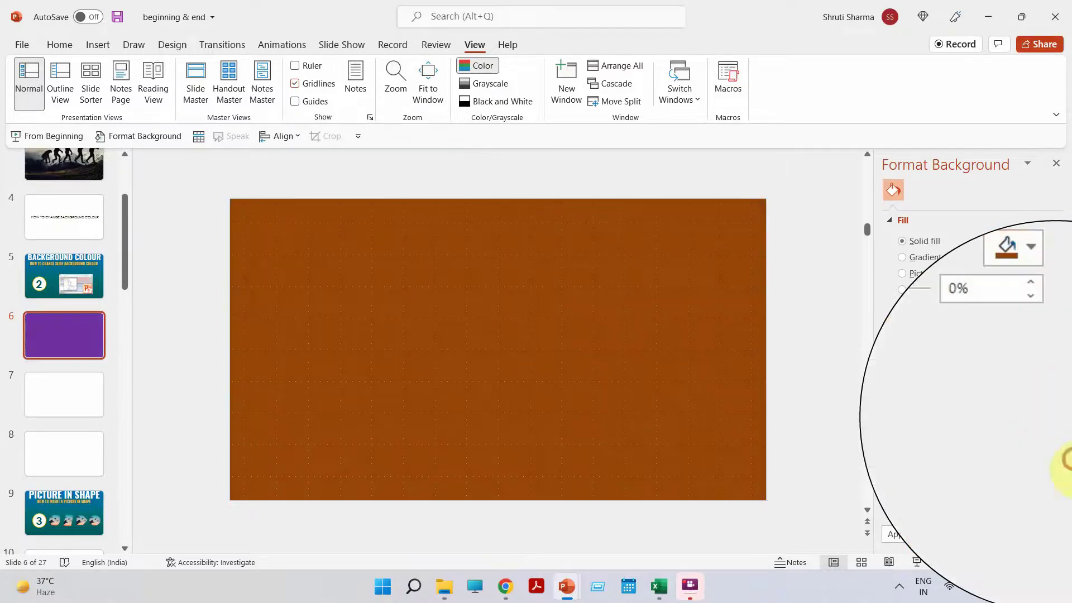
left_click(1025, 264)
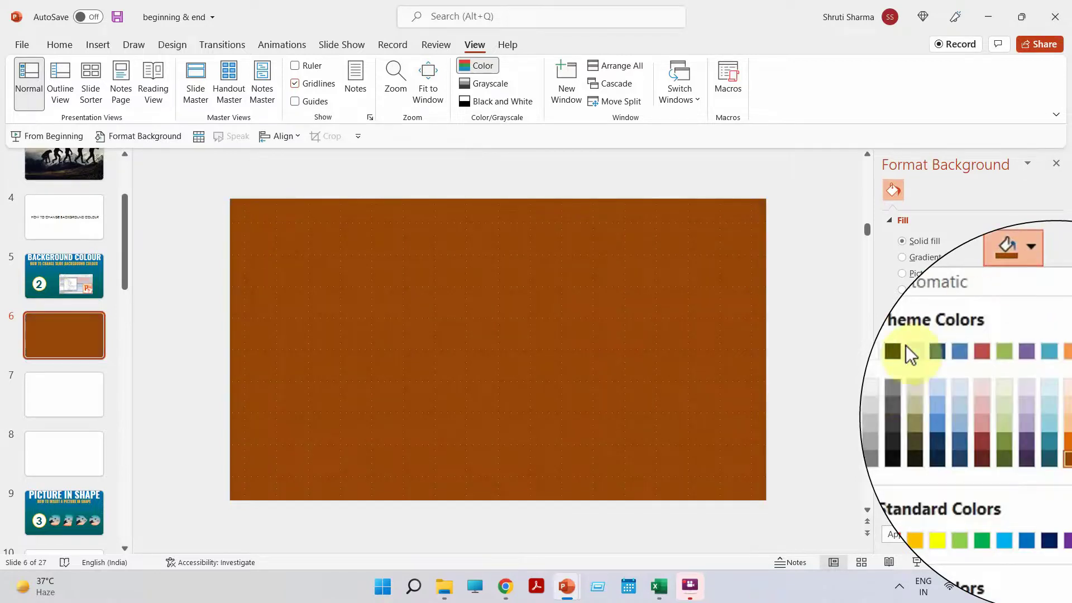
left_click(875, 410)
Apply a gradient fill to slide 7's background and move its second gradient stop to about 37%
left_click(44, 392)
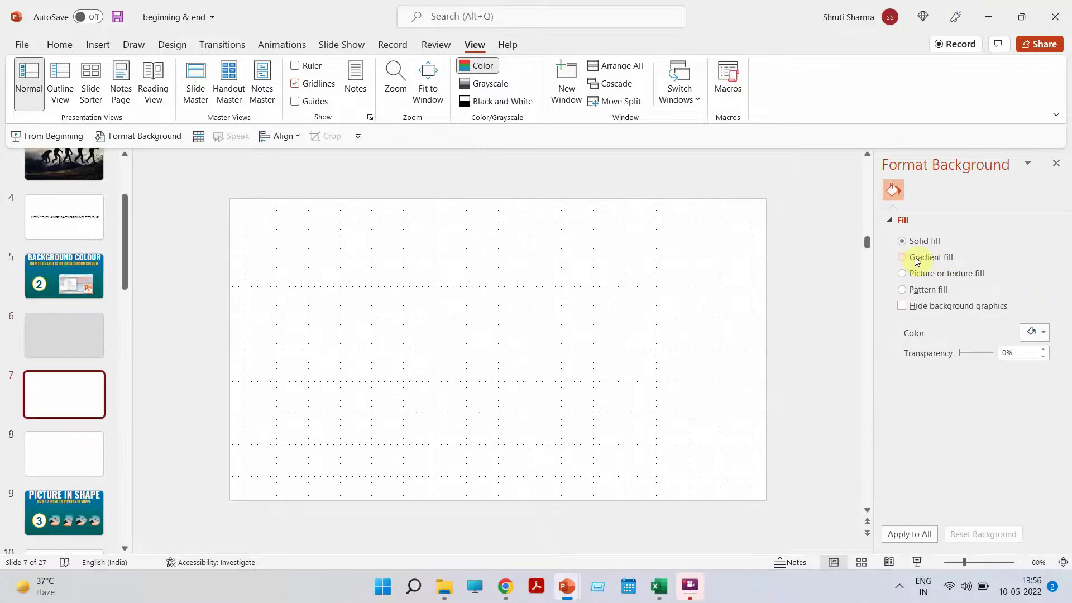
left_click(916, 258)
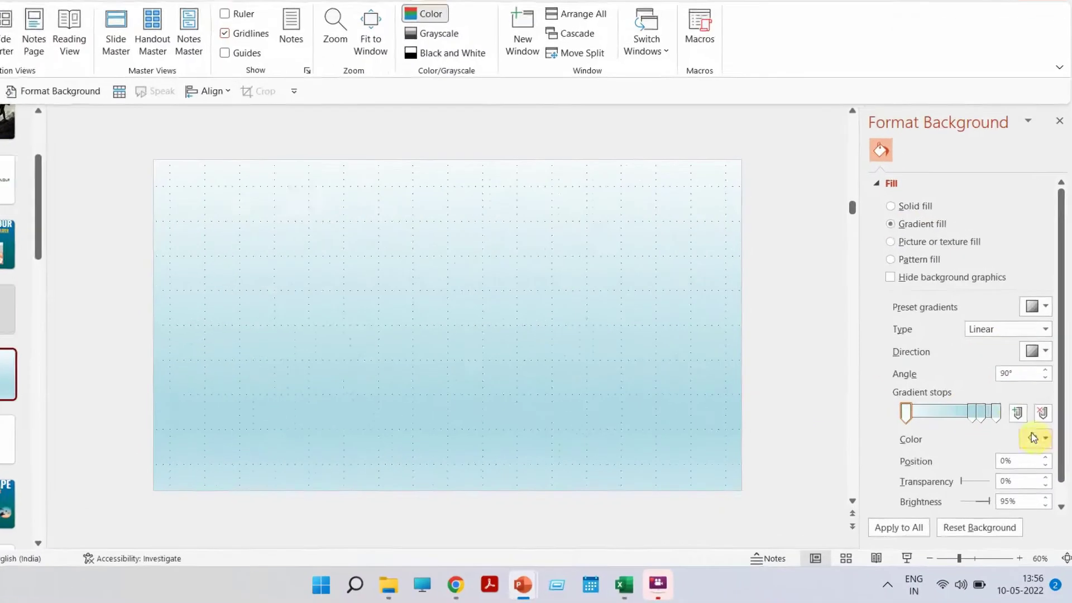
left_click_drag(973, 413, 916, 383)
left_click(921, 381)
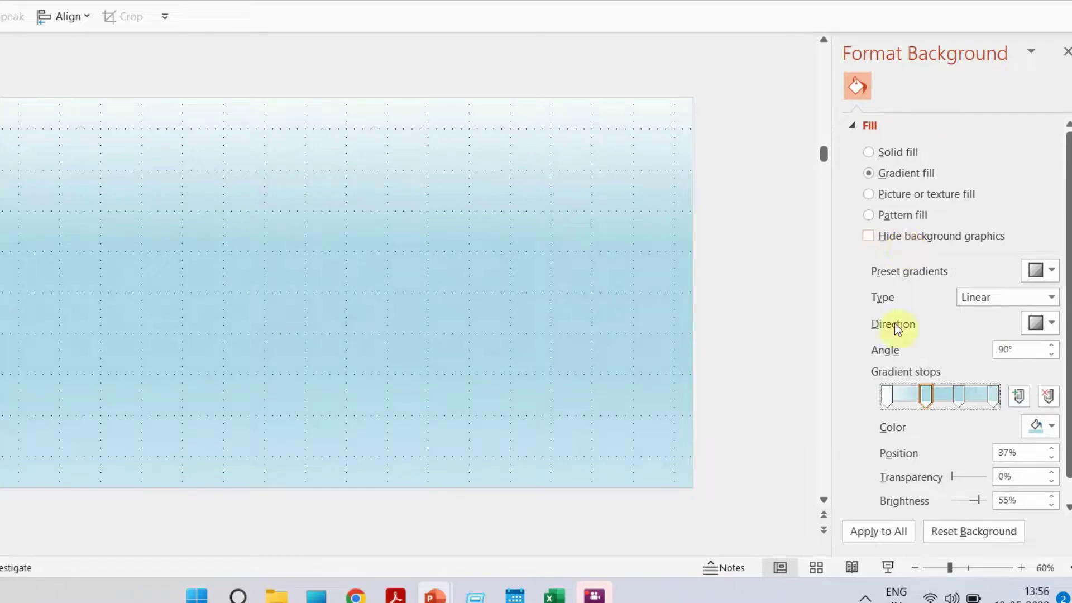
Set the first gradient stop of slide 7's background to light orange from the recent colors
left_click(886, 393)
left_click(1037, 426)
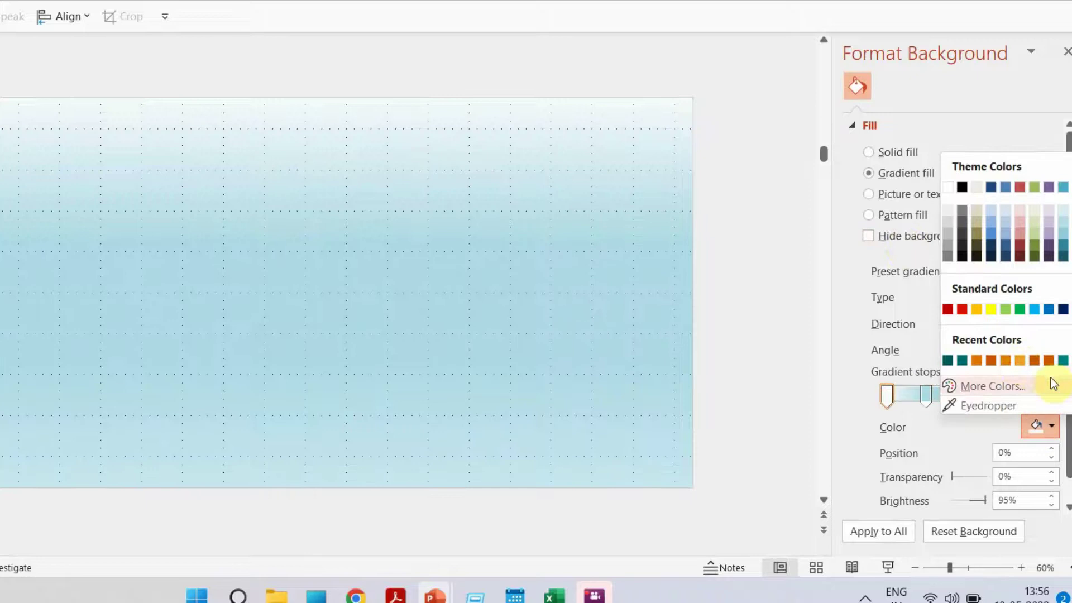
left_click(1016, 359)
Move the middle gradient stop to about 48% and color it orange with -25% brightness
left_click(926, 401)
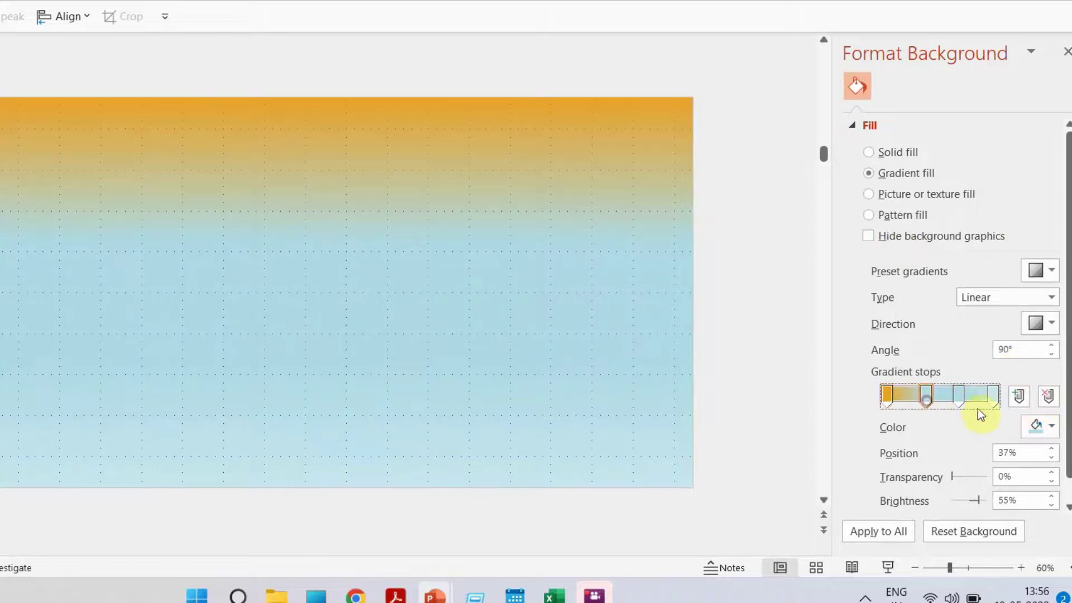
left_click_drag(963, 403, 936, 396)
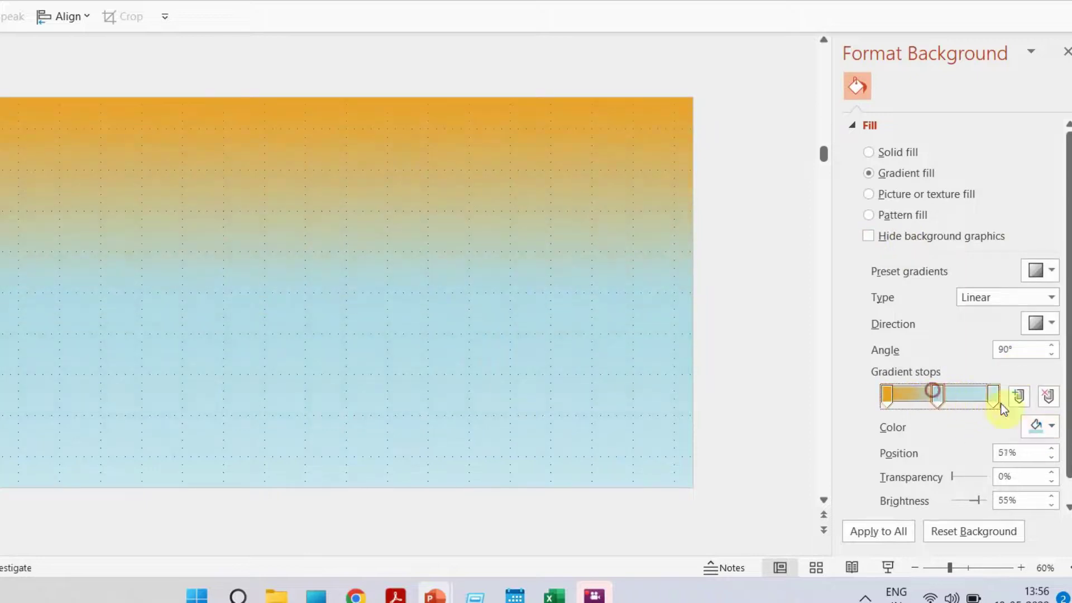
left_click(1039, 426)
left_click(1066, 245)
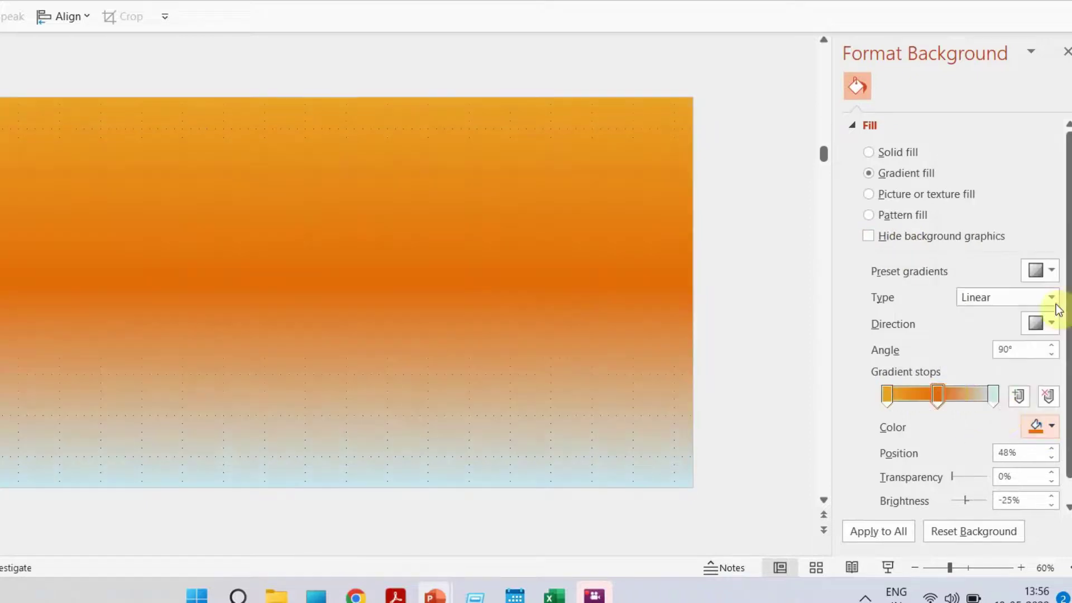
Color the last gradient stop dark orange with -50% brightness and shift the middle stop slightly toward the end of the gradient
left_click(991, 395)
left_click(1039, 426)
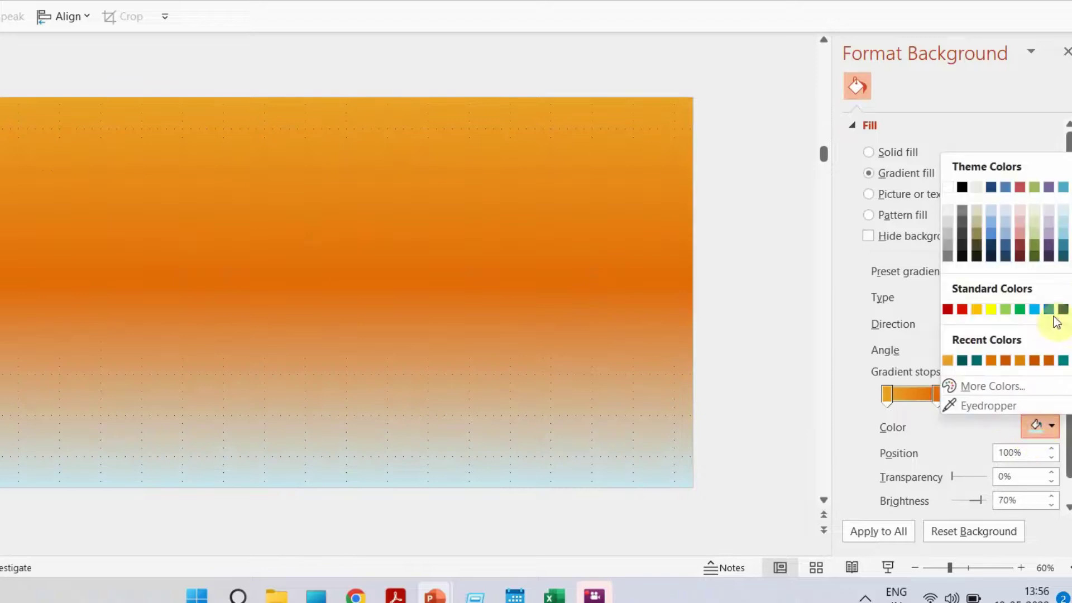
left_click(1048, 359)
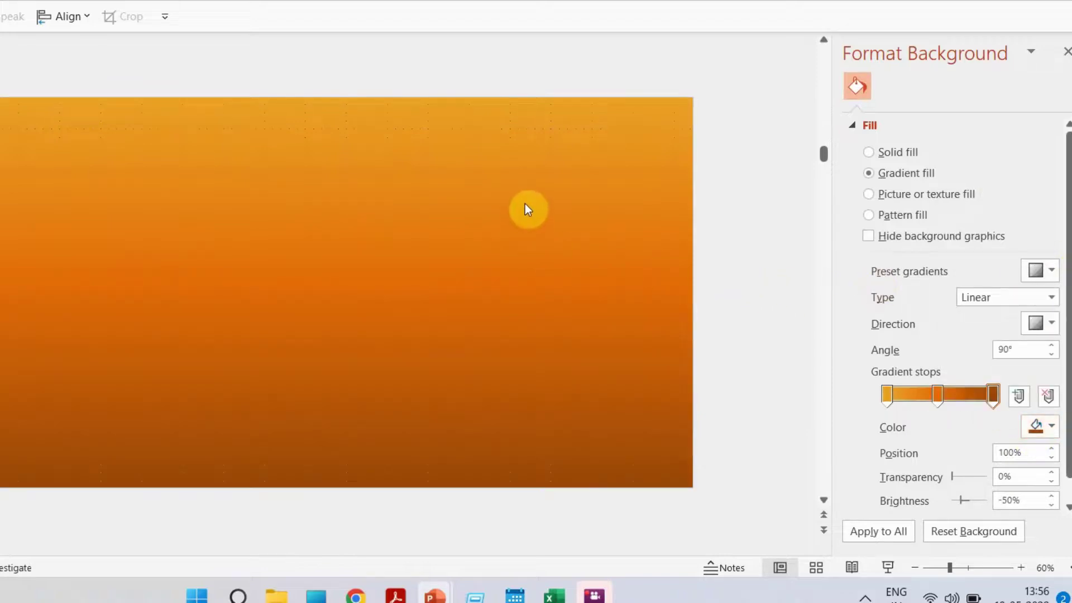
mouse_move(939, 397)
left_mouse_down()
mouse_move(912, 398)
mouse_move(957, 398)
mouse_move(941, 395)
left_mouse_up()
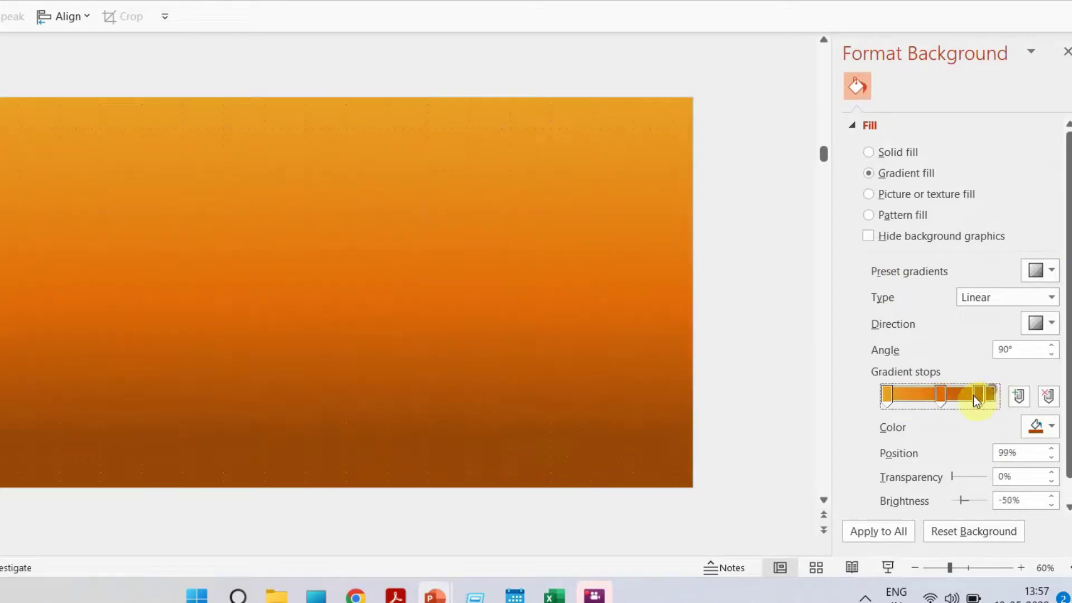
Move the last gradient stop of slide 7's background to 100%
left_click(993, 395)
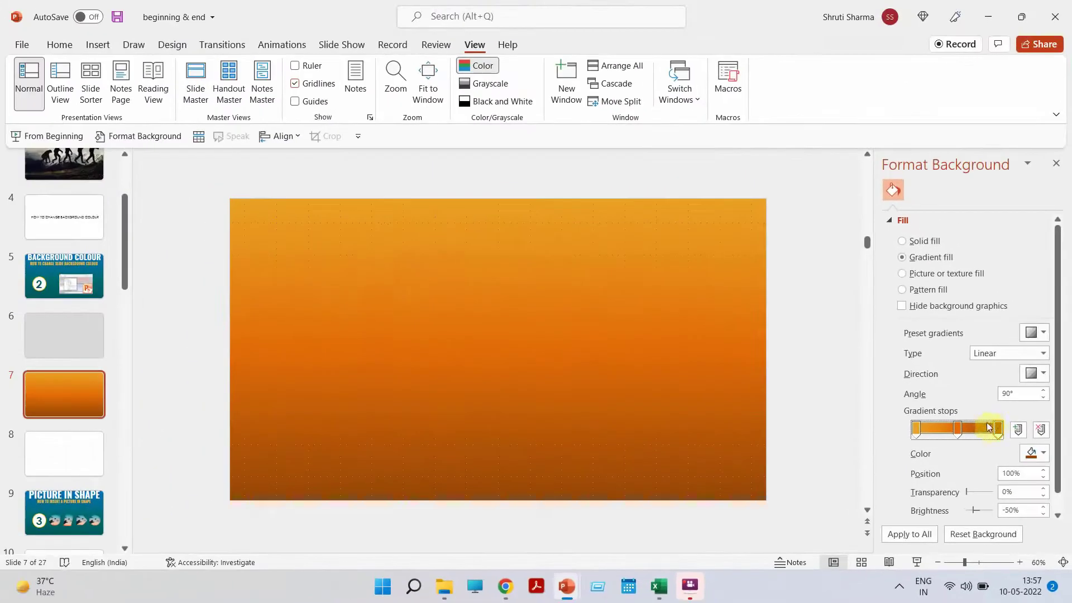
Give slide 8's background a pattern fill with a dense dotted pattern and a gray foreground color
left_click(84, 464)
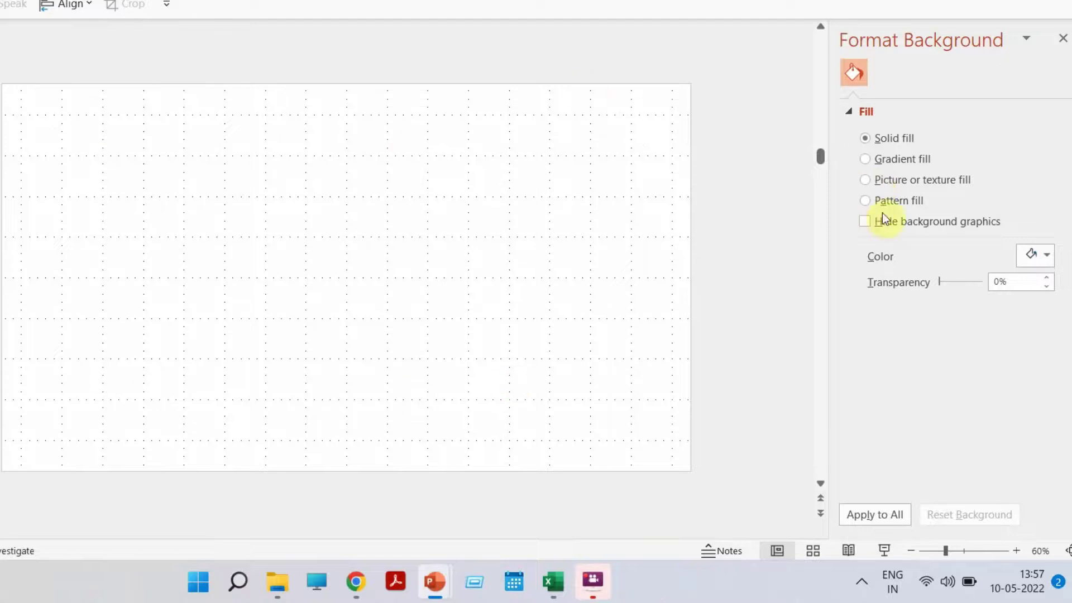
left_click(888, 201)
left_click(883, 438)
scroll(1064, 270, "down", 1)
left_click(1000, 284)
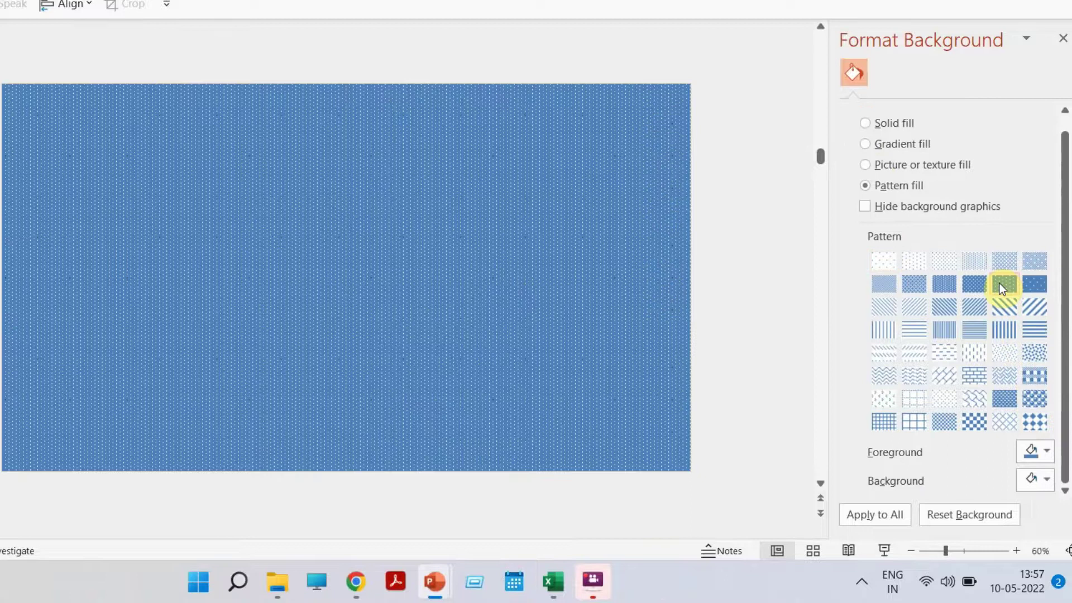
left_click(1033, 452)
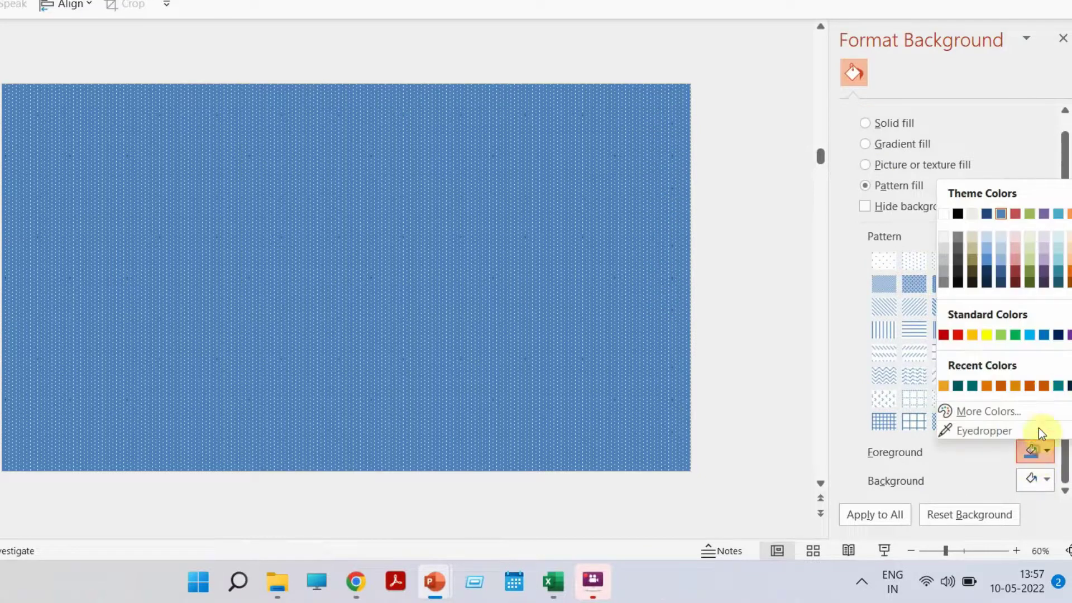
left_click(940, 262)
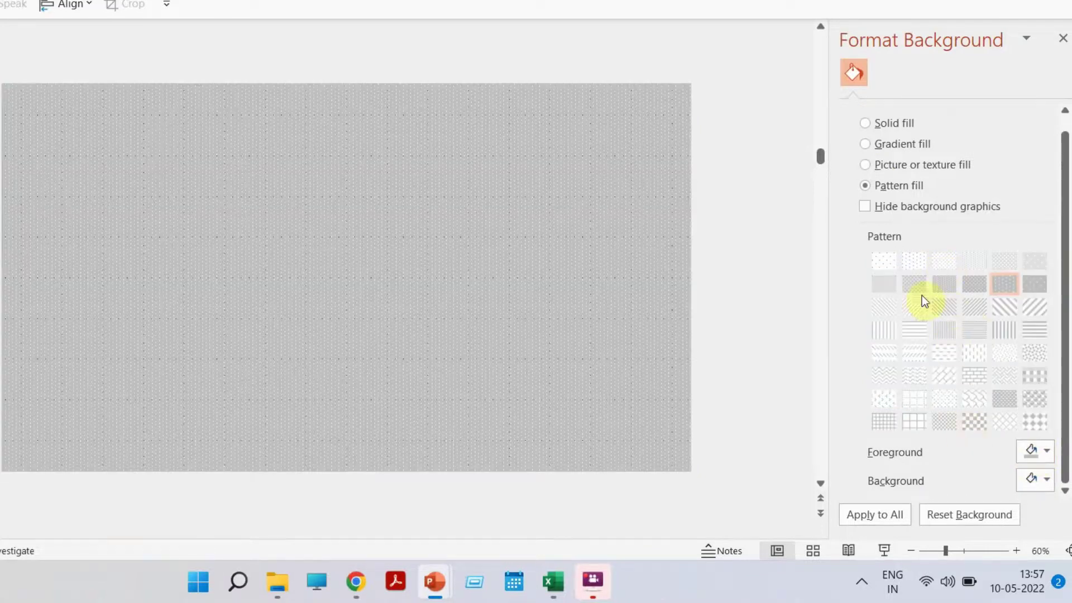
Try several patterns for slide 8's background and finish with the thick vertical stripes
left_click(913, 265)
left_click(1003, 328)
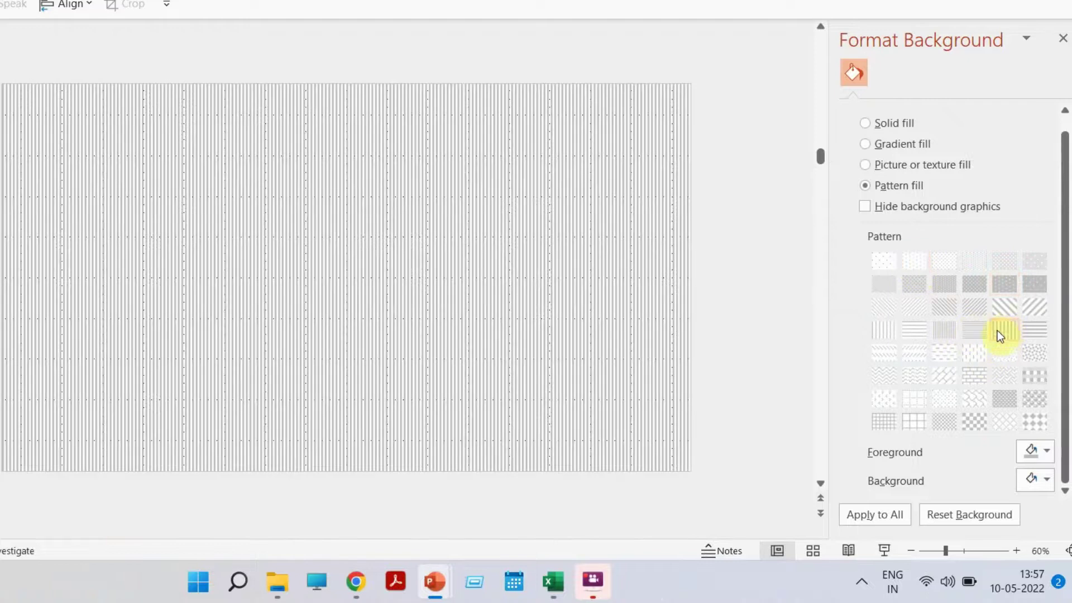
left_click(971, 357)
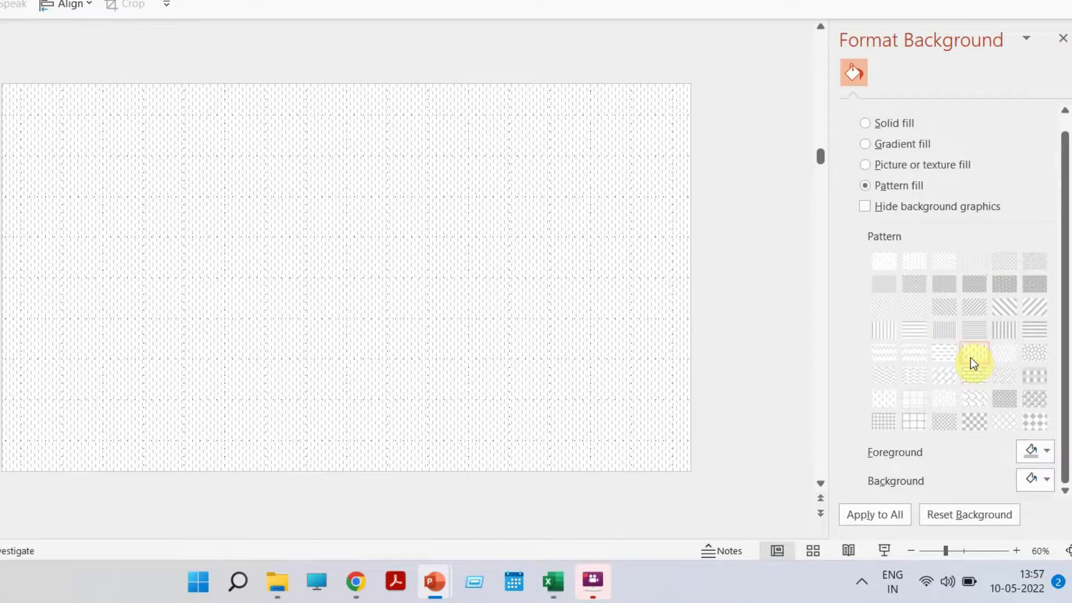
left_click(1032, 382)
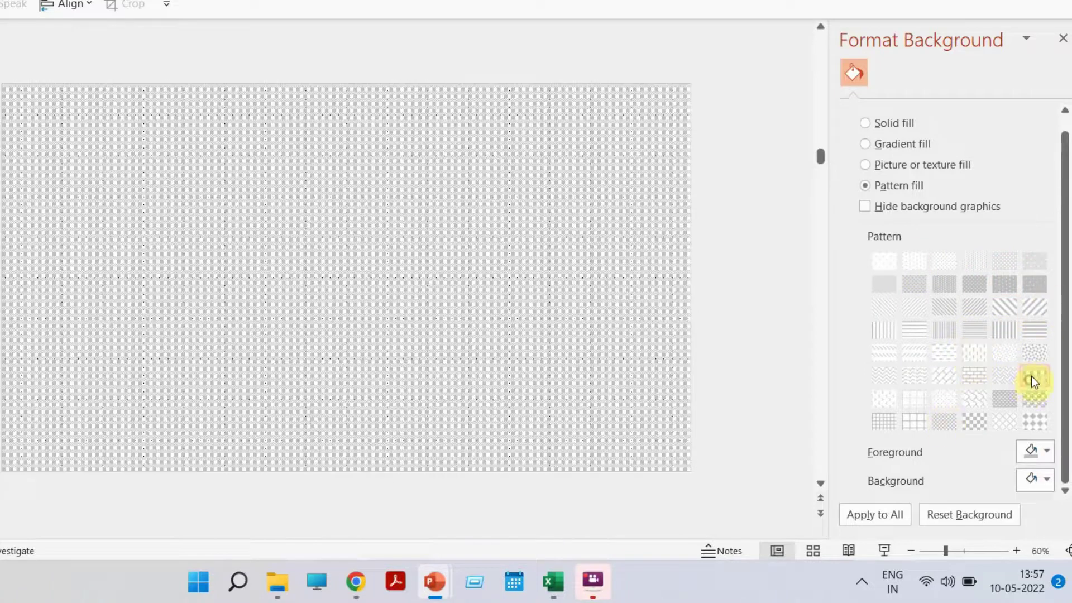
left_click(1011, 333)
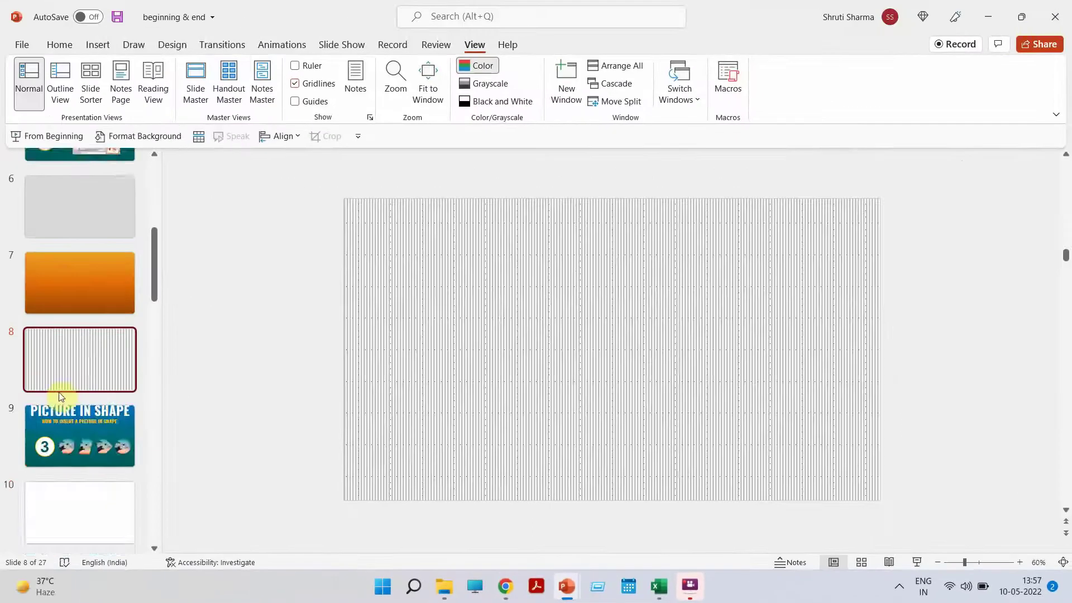
left_click(58, 392)
scroll(58, 392, "up", 3)
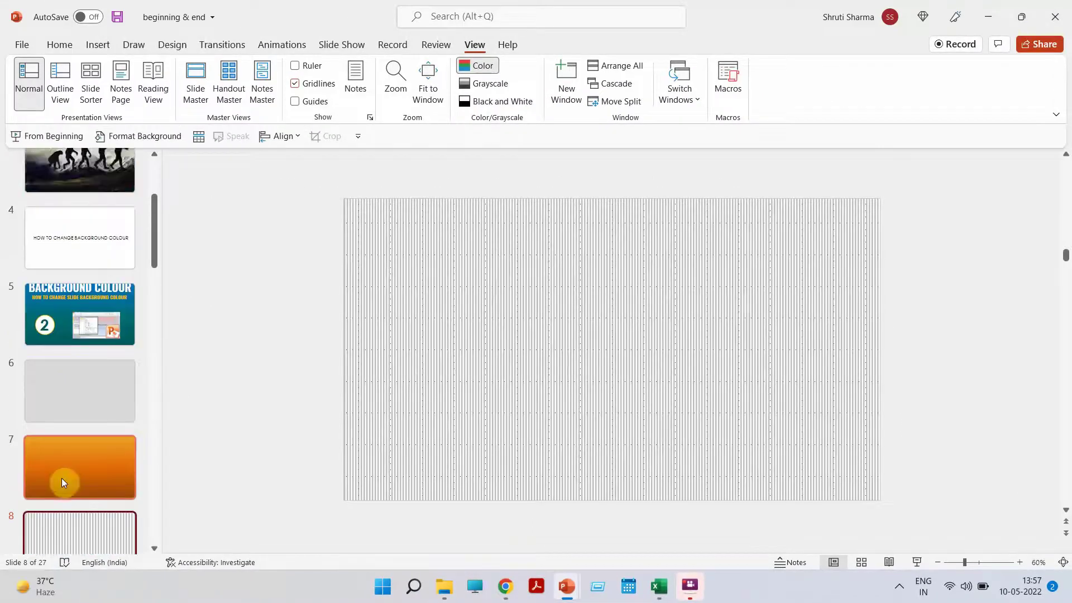
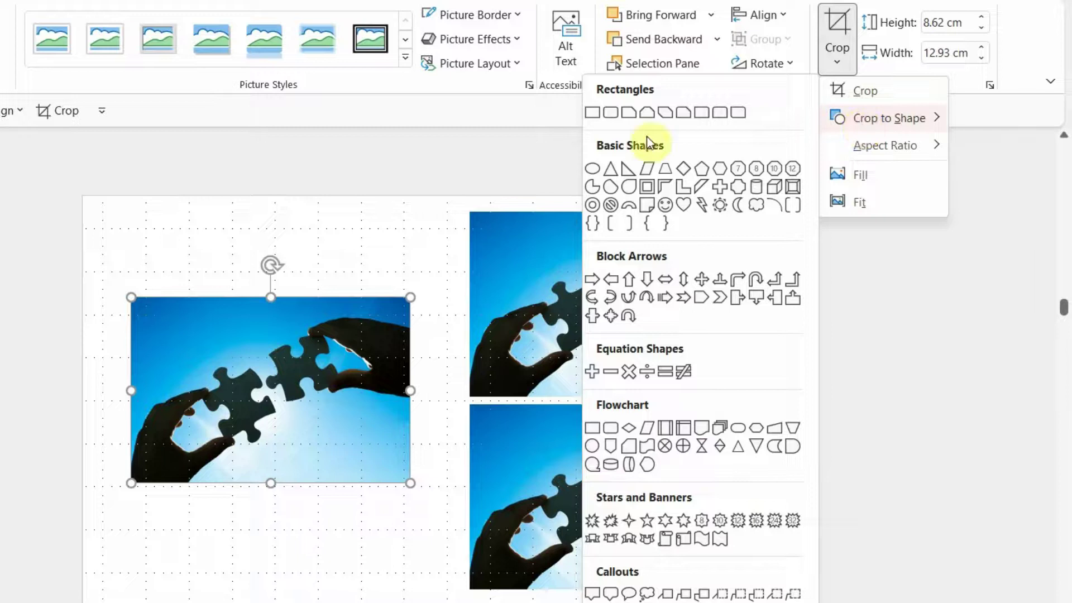
Crop the left puzzle picture to the pentagon block-arrow shape
left_click(701, 297)
left_click(337, 247)
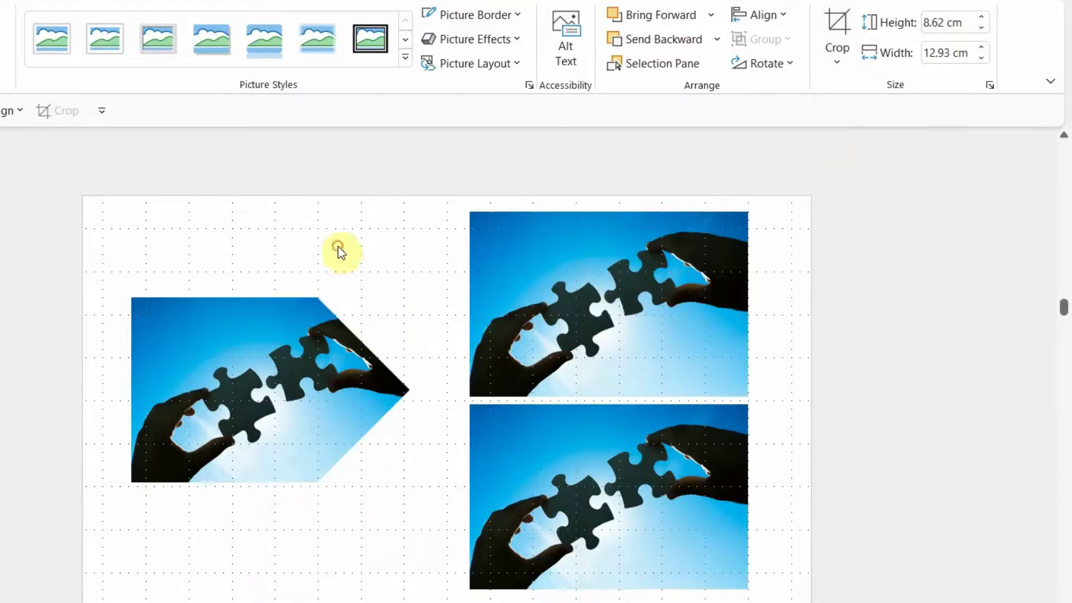
Crop the upper-right puzzle picture to the round flowchart connector shape with a 1:1 aspect ratio
left_click(533, 311)
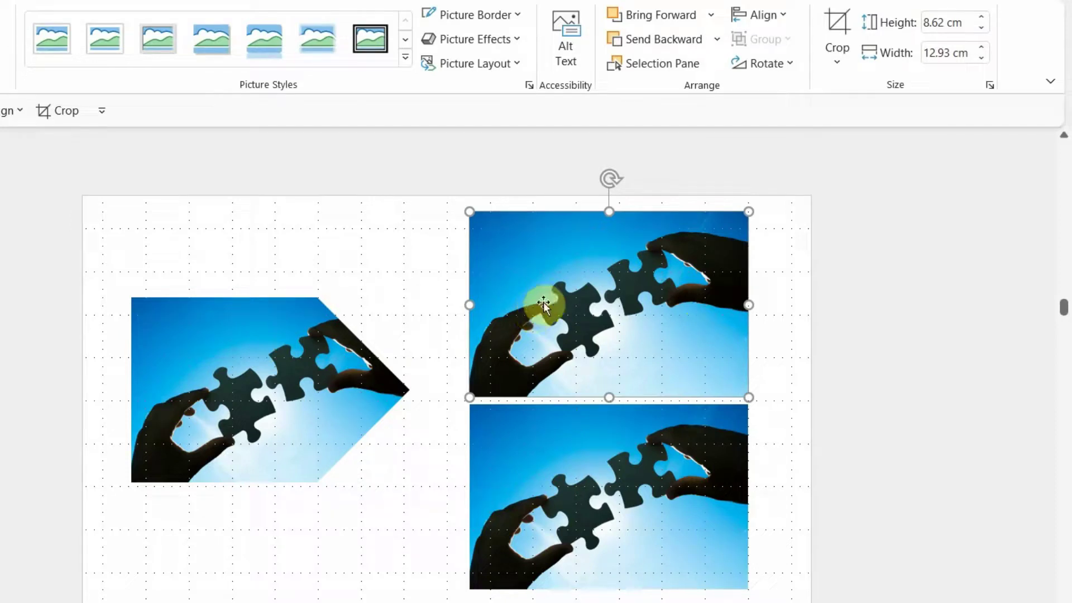
left_click(836, 59)
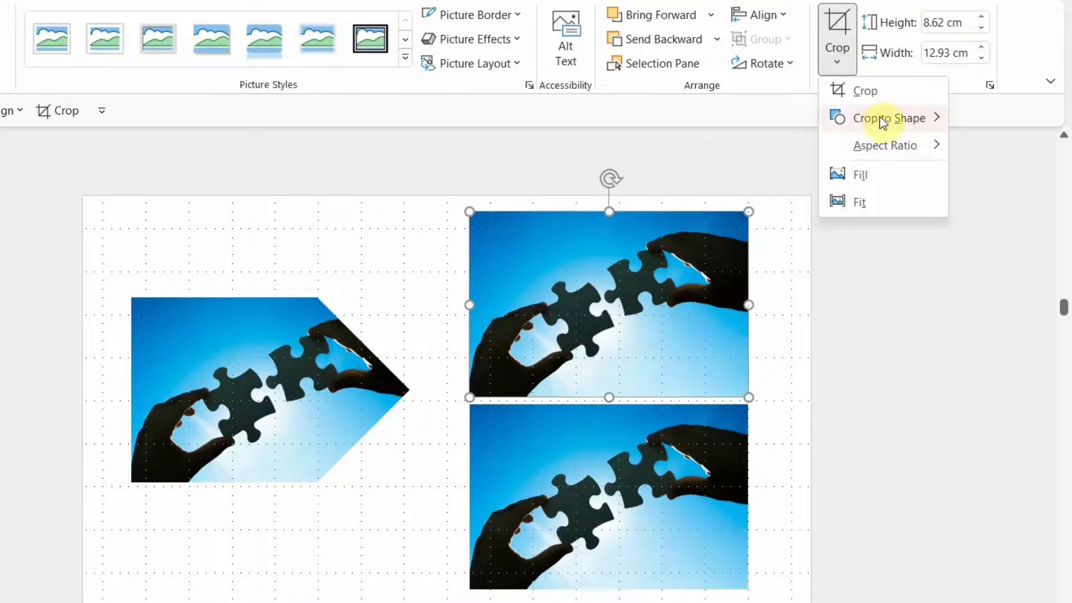
mouse_move(876, 120)
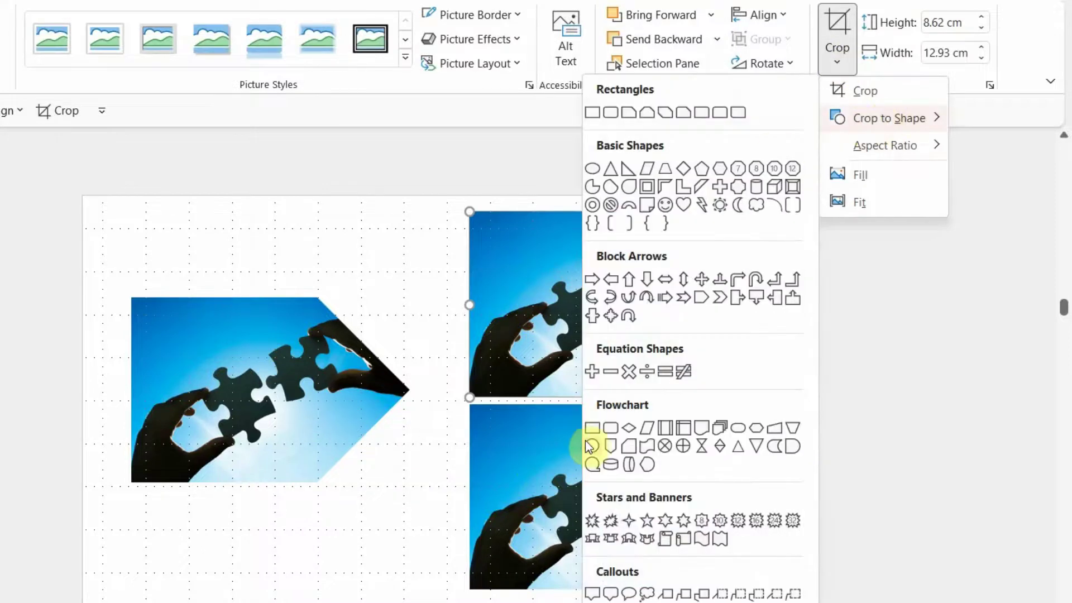
left_click(593, 446)
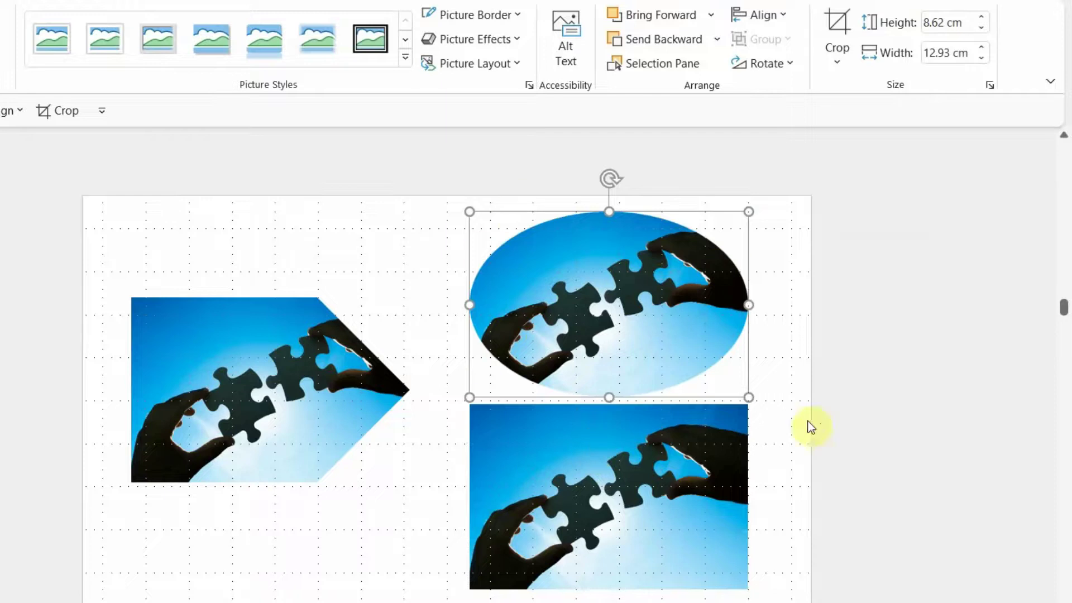
left_click(838, 65)
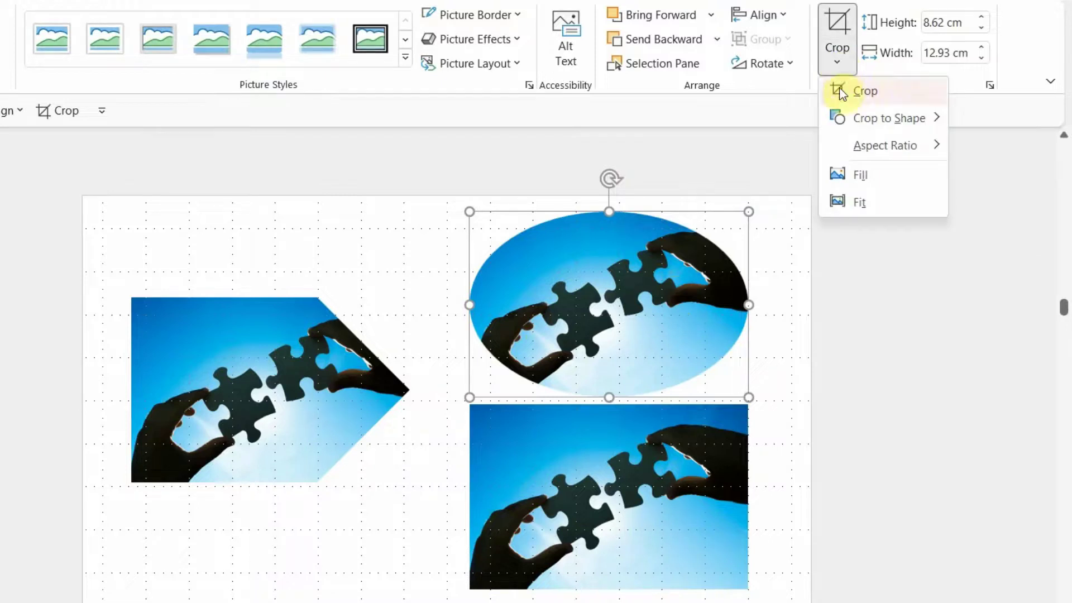
mouse_move(866, 151)
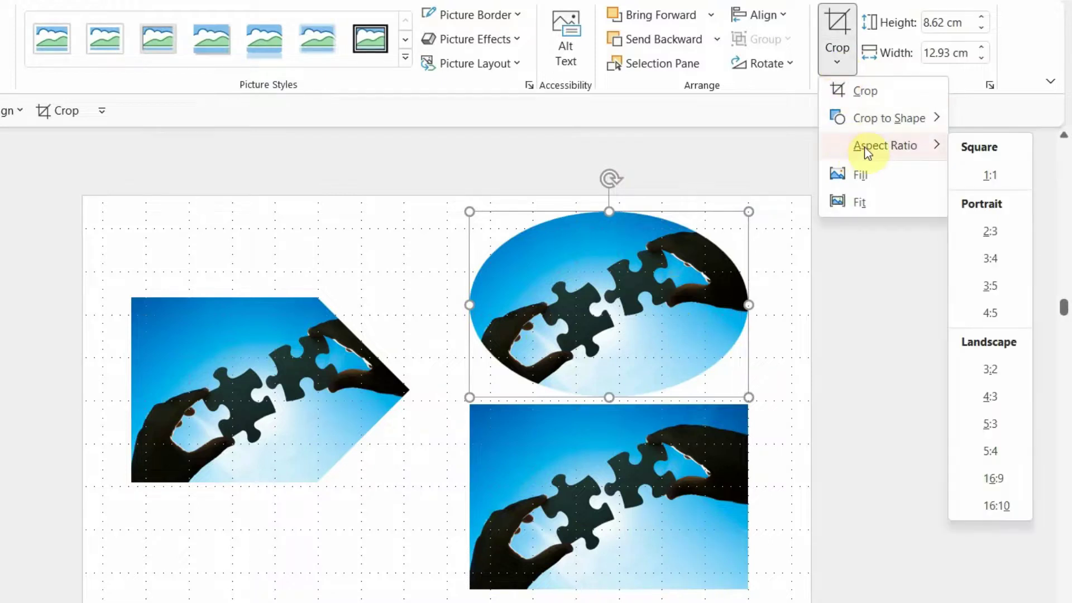
left_click(990, 175)
left_click(798, 252)
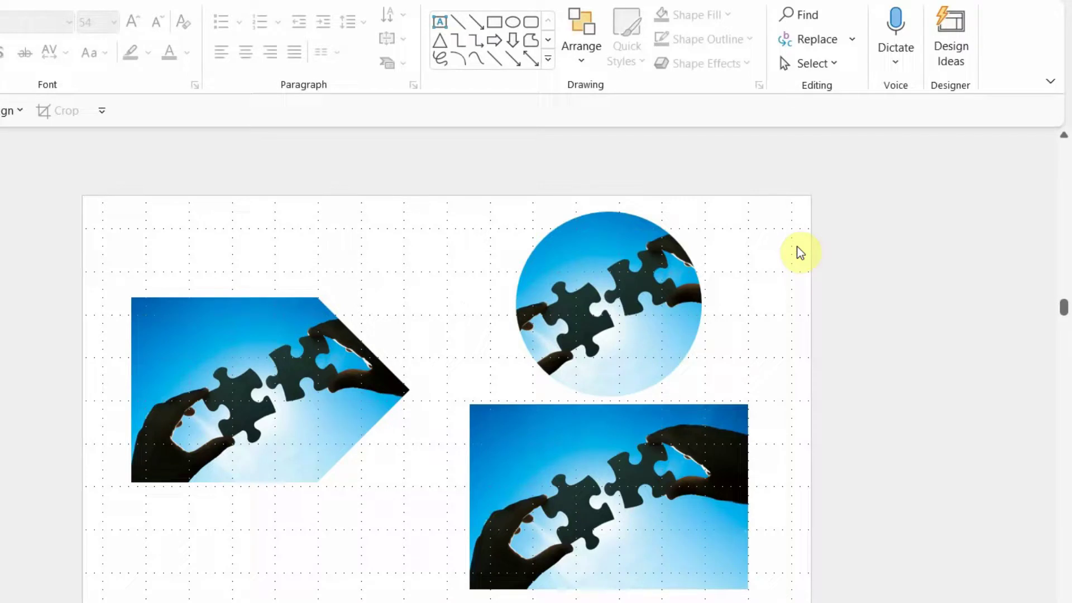
Crop the lower-right puzzle picture to a parallelogram shape
left_click(650, 452)
left_click(829, 65)
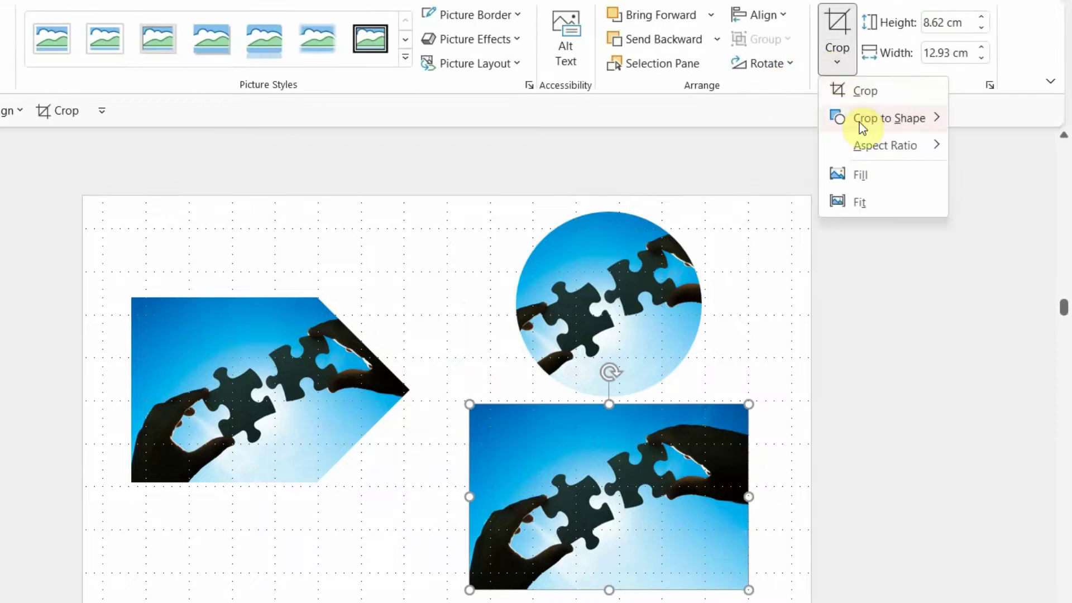
mouse_move(859, 122)
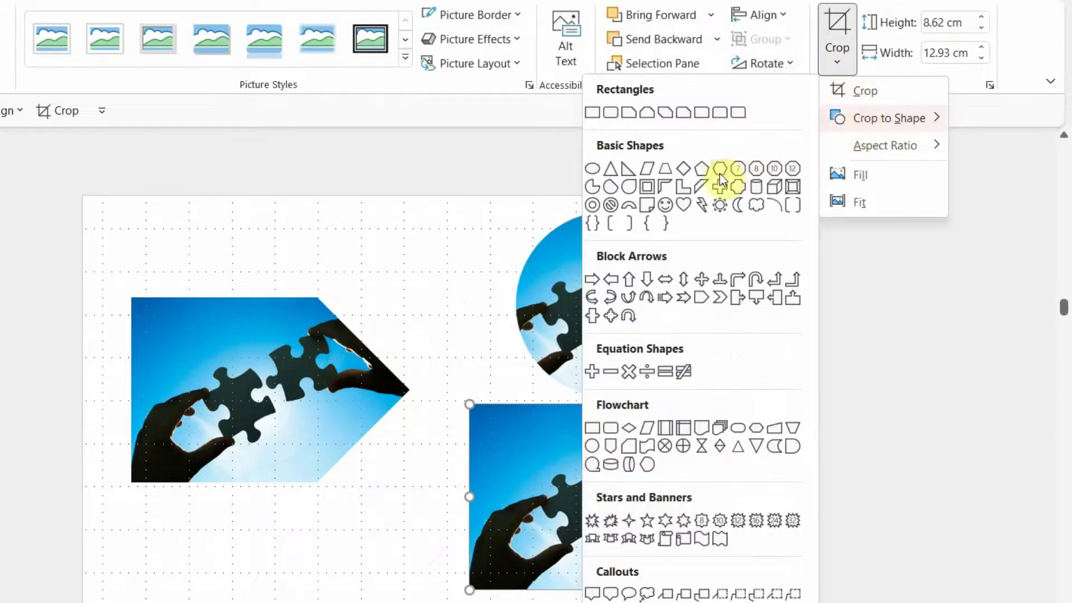
left_click(647, 168)
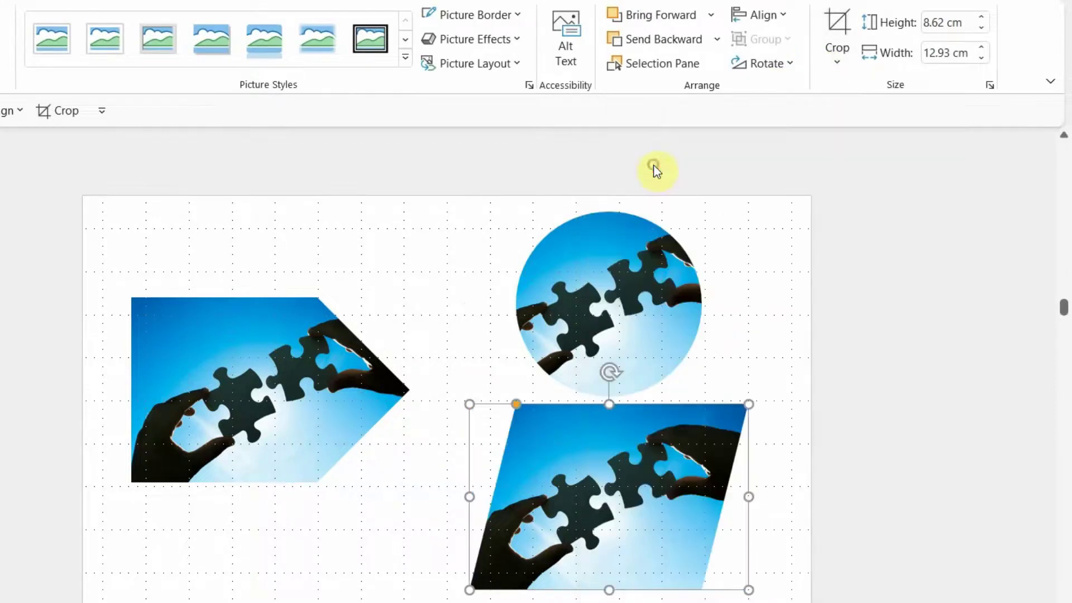
left_click(837, 493)
Place a copy of the arrow-shaped picture directly below the original on the slide's left side
left_click_drag(222, 392, 216, 471)
key("ctrl+v")
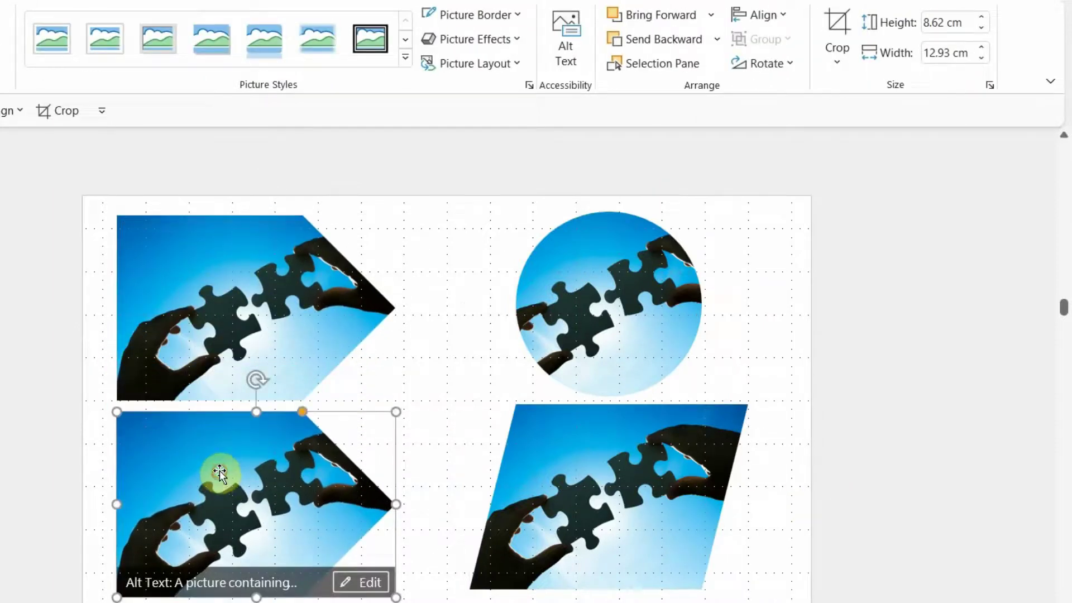
Crop the lower-left picture copy to a teardrop shape with a 1:1 aspect ratio
left_click(843, 59)
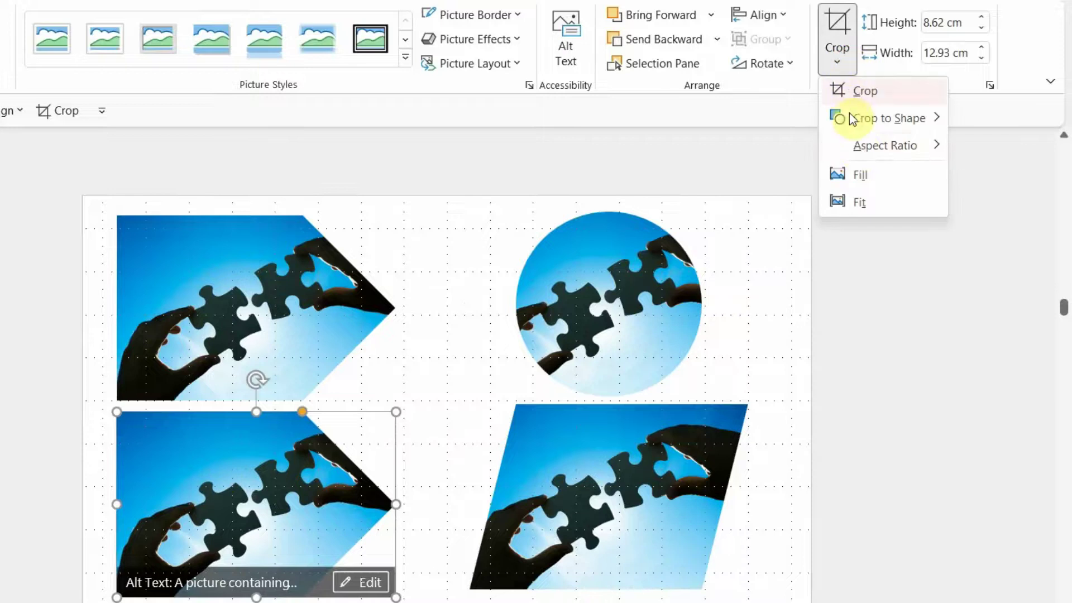
mouse_move(871, 123)
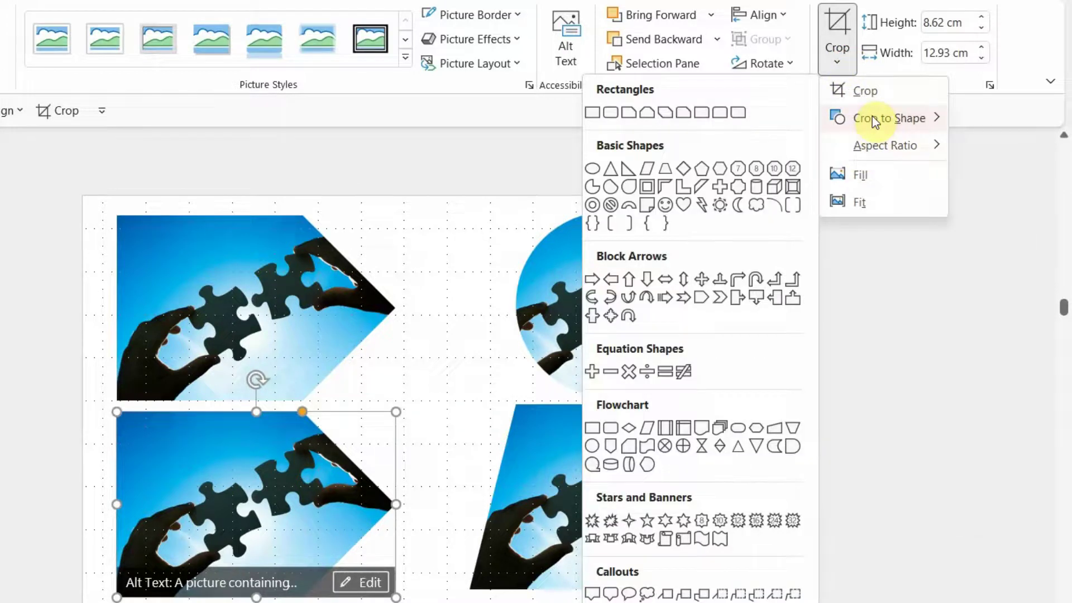
left_click(629, 187)
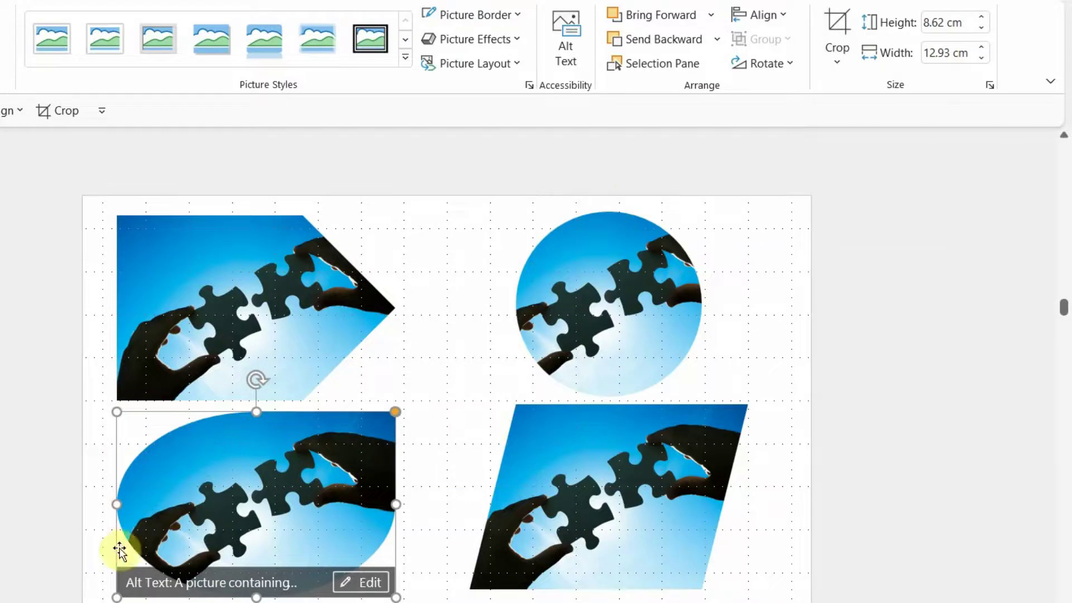
left_click(835, 61)
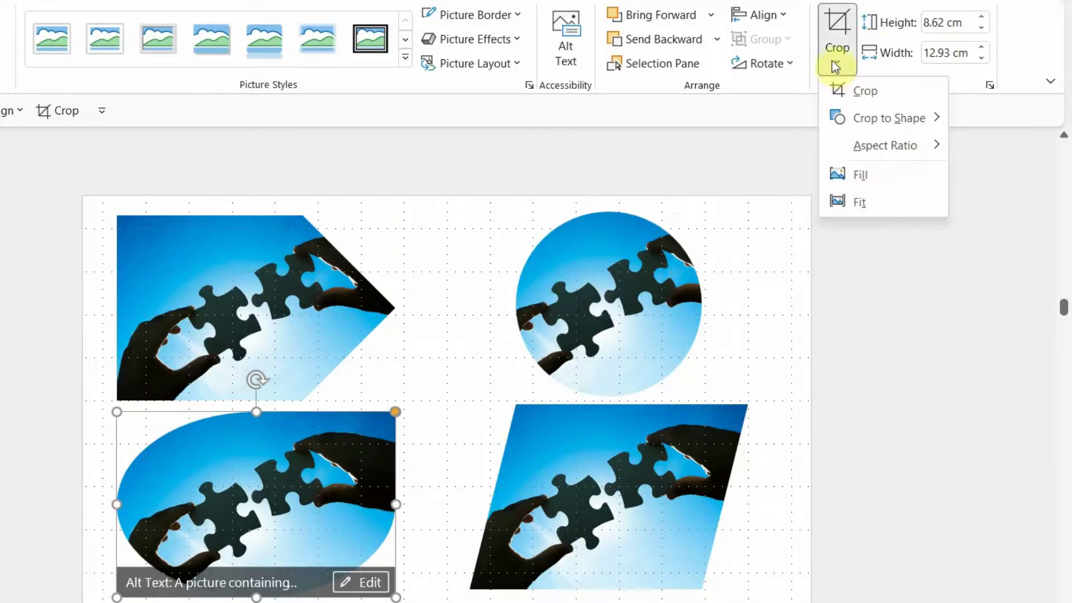
mouse_move(896, 151)
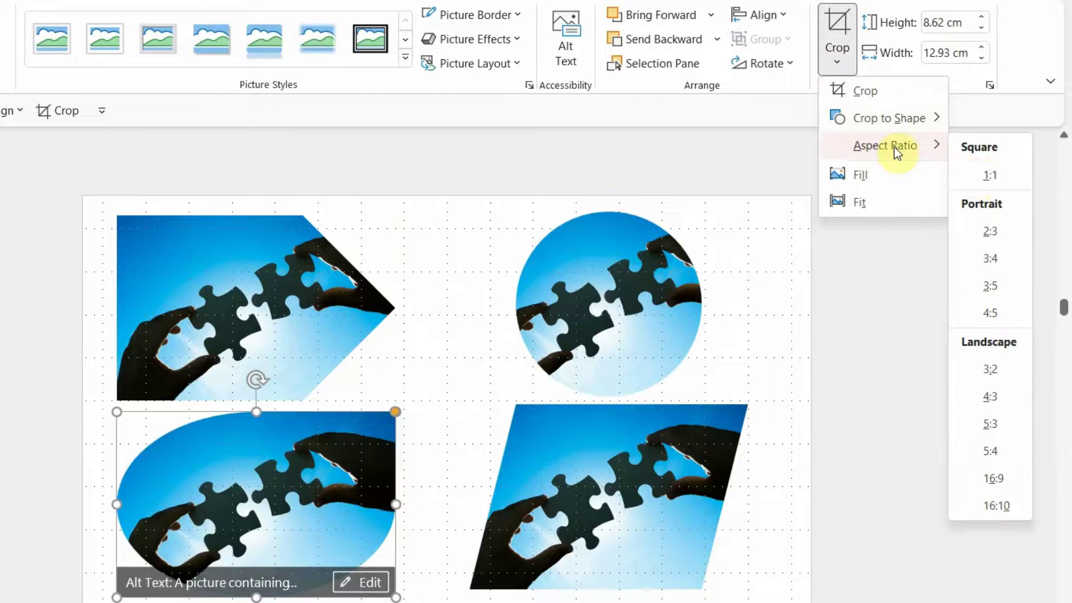
left_click(976, 173)
left_click(892, 341)
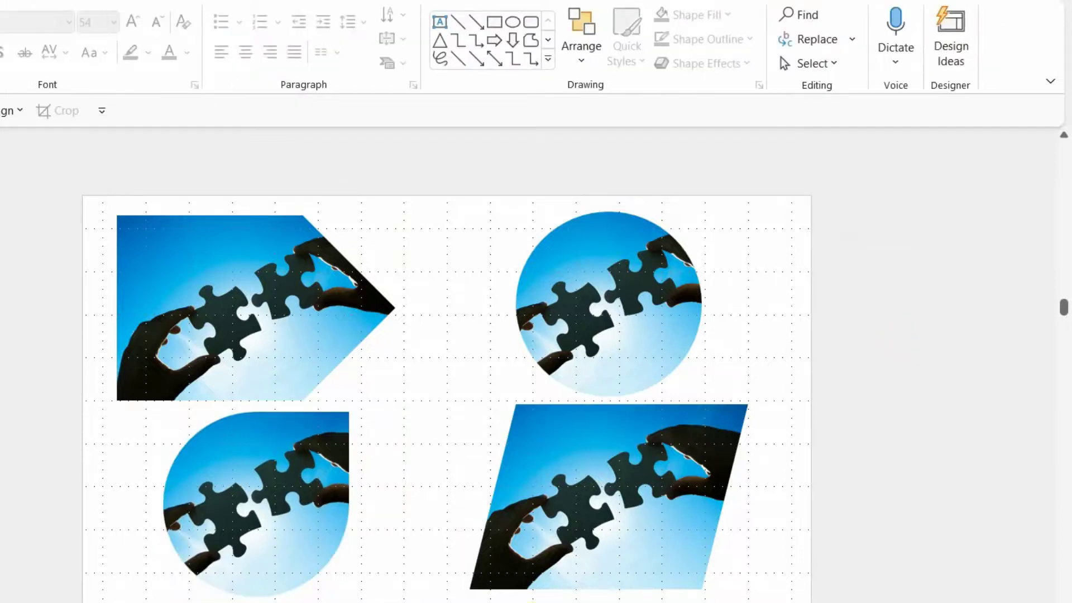
Shift the teardrop-shaped picture slightly left and down beneath the arrow-shaped picture
left_click(320, 520)
left_click_drag(271, 521, 252, 529)
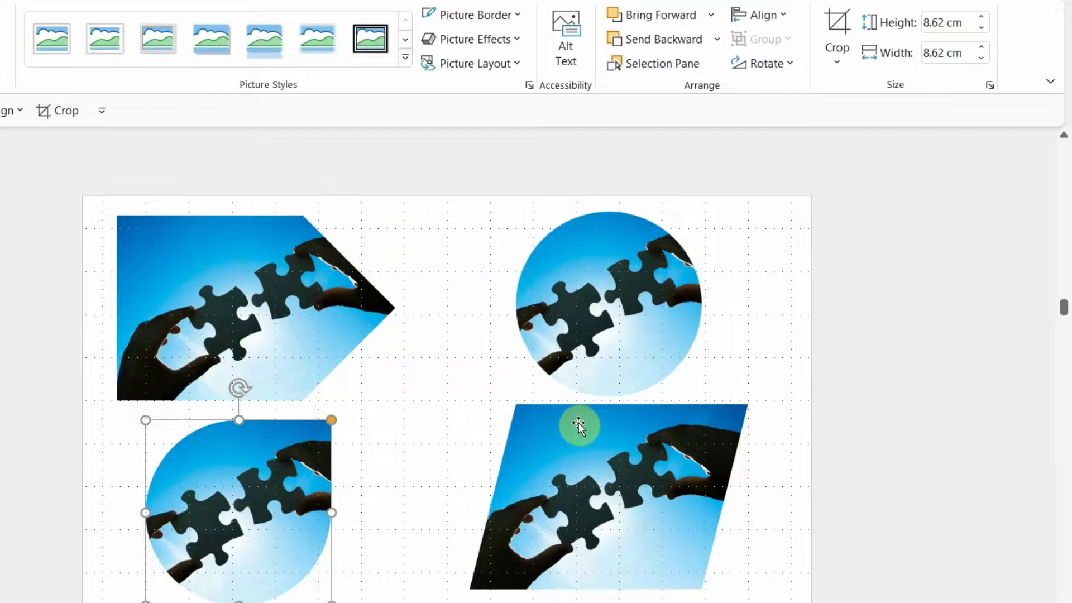
left_click(445, 408)
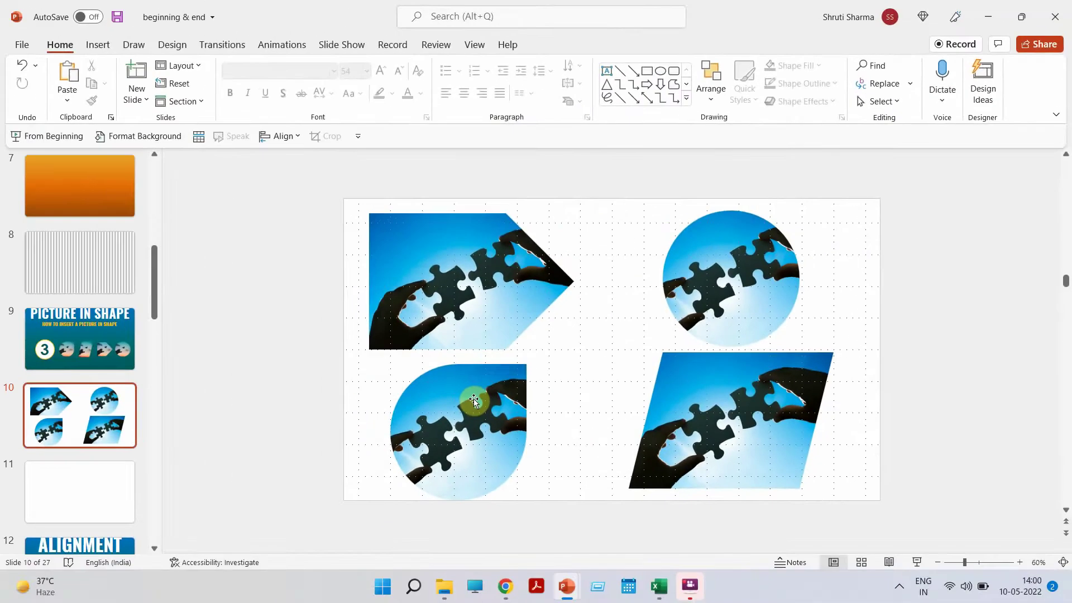
Copy the parallelogram picture from slide 10 to blank slide 11 and move it to the slide's top center, dismissing the design suggestions
left_click(710, 390)
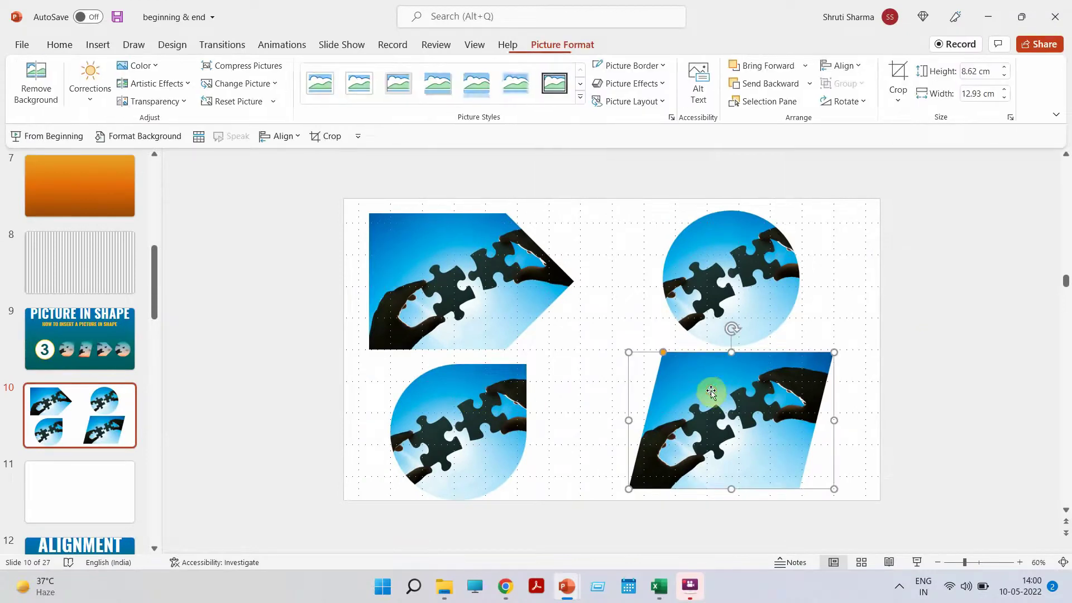
left_click(101, 479)
key("ctrl+v")
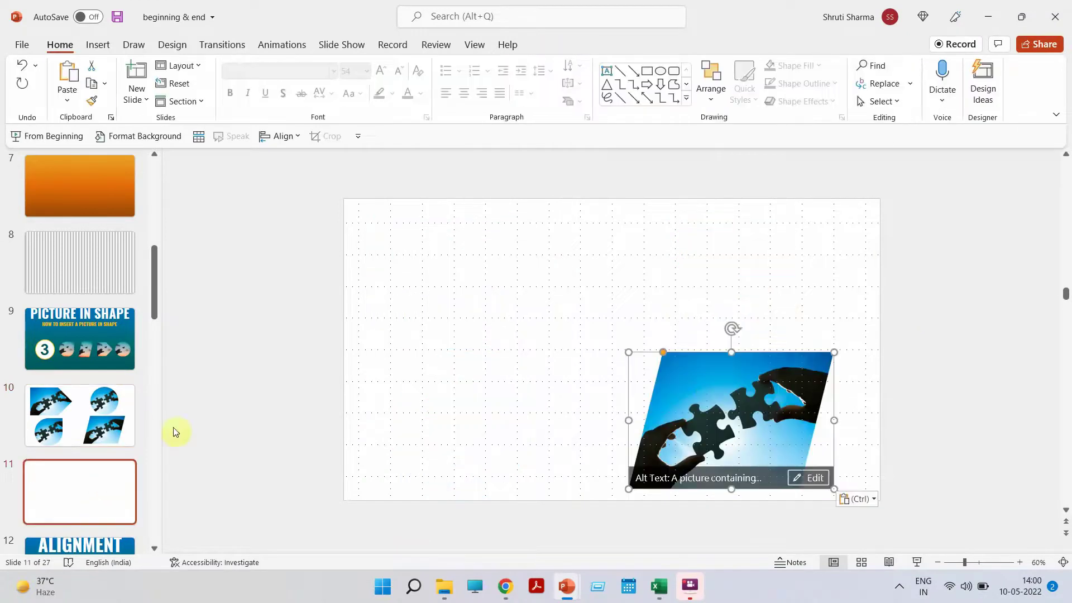
left_click_drag(677, 389, 545, 237)
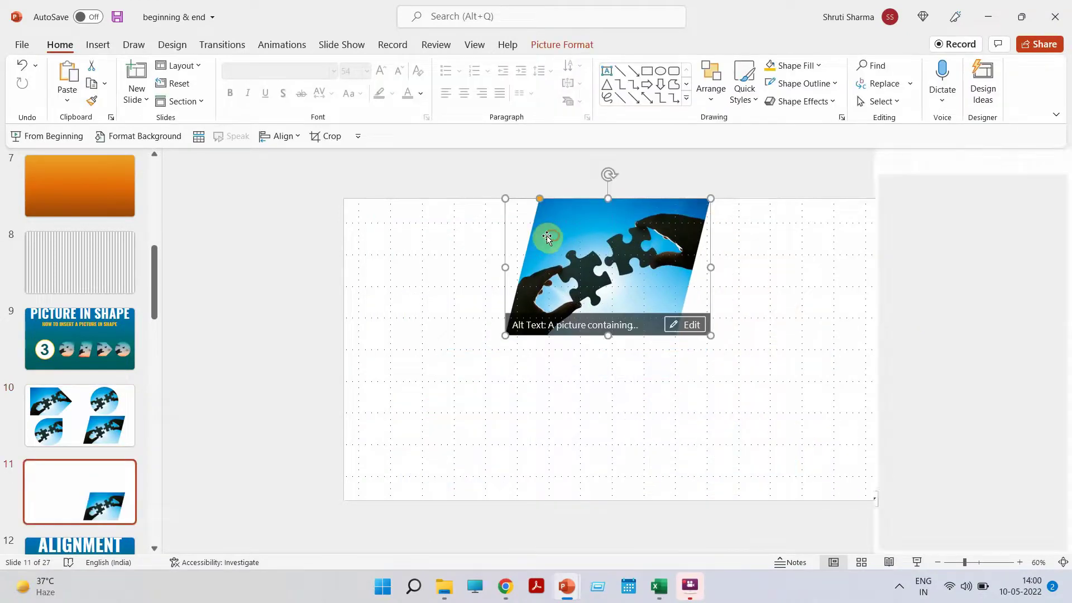
left_click(1052, 162)
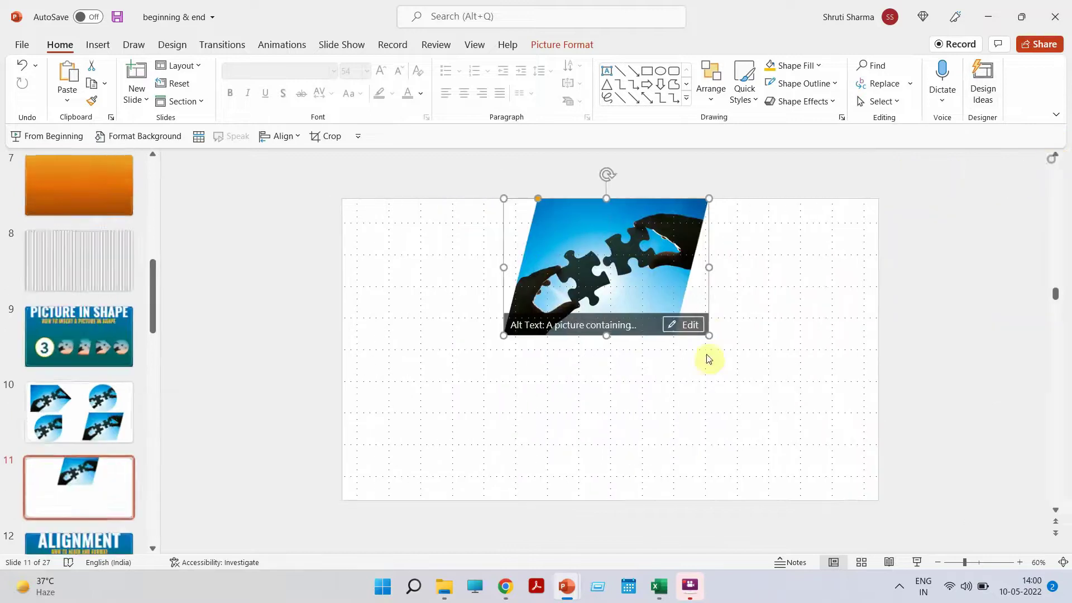